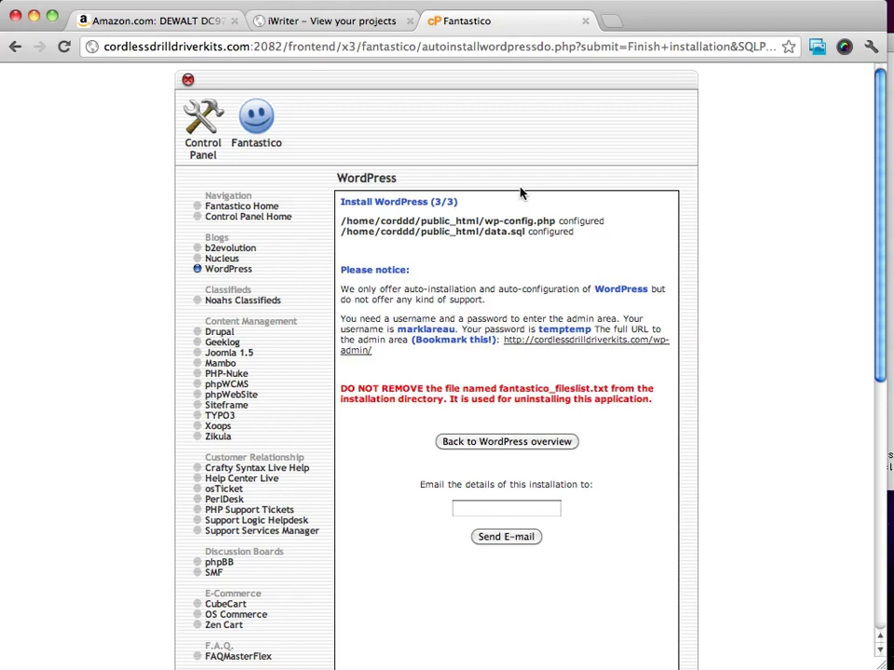
Step: Log in to the Cordless Drill Driver Kits admin with the saved admin username and password
left_click(605, 340)
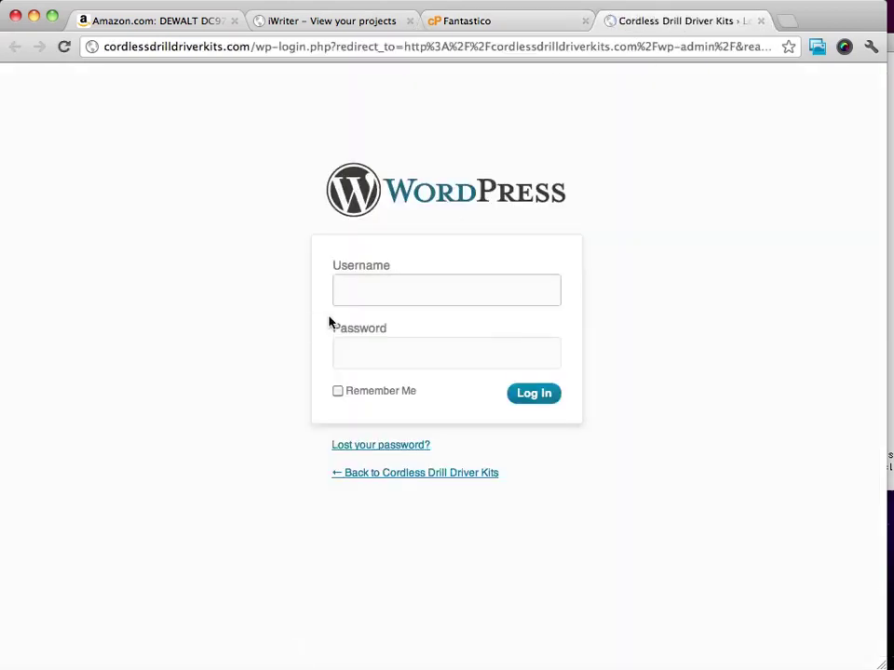
left_click(387, 289)
left_click(385, 352)
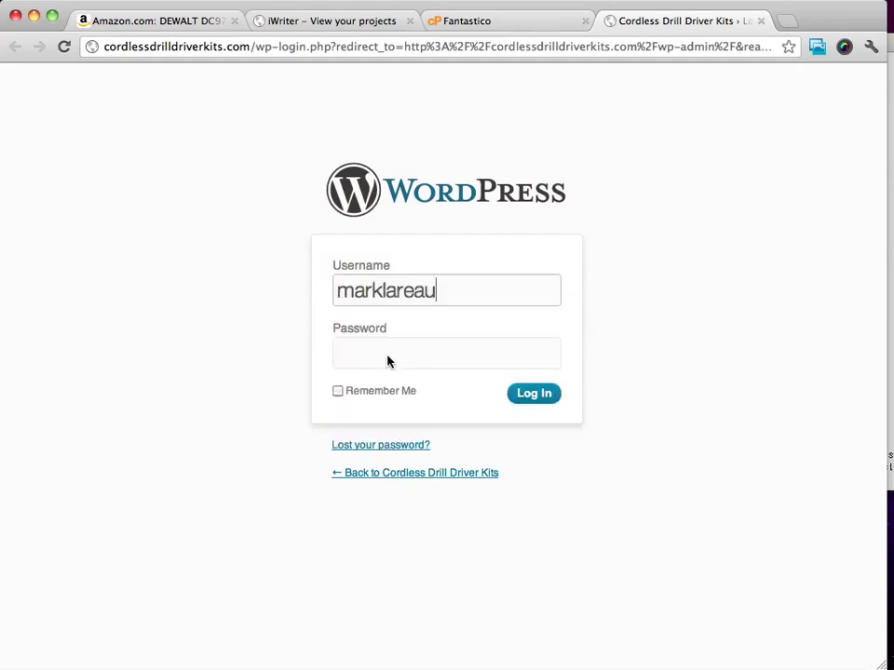
left_click(385, 352)
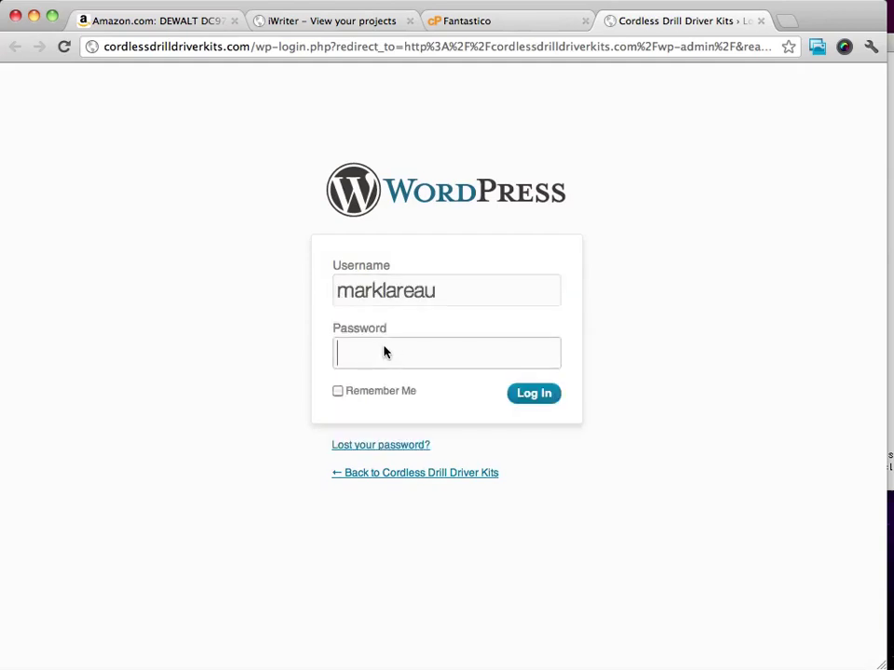
type("••••••••")
left_click(539, 395)
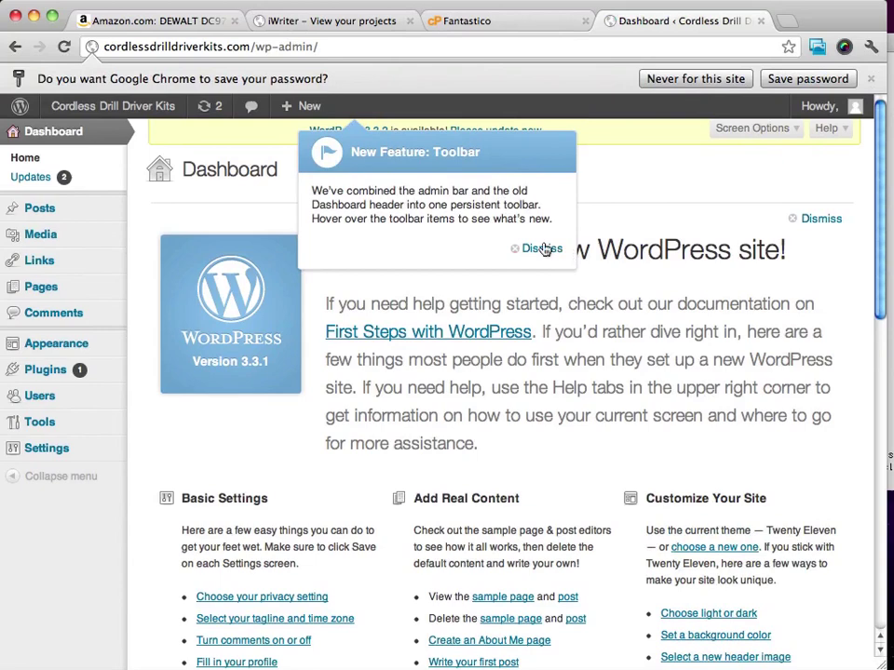
Step: Dismiss the Toolbar notice and update WordPress from 3.3.1 to 3.3.2
left_click(537, 249)
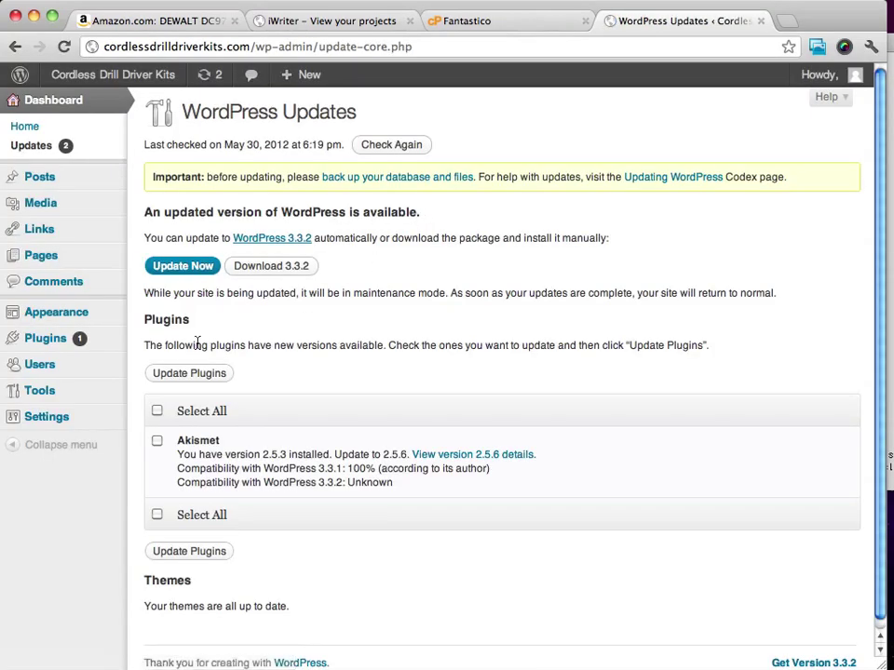
left_click(191, 265)
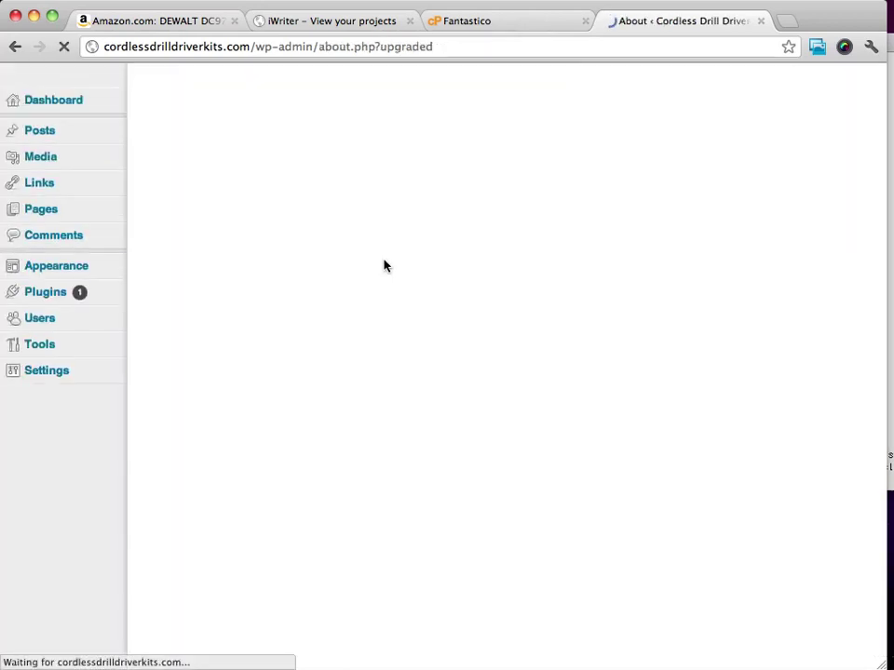
scroll(604, 280, "down", 5)
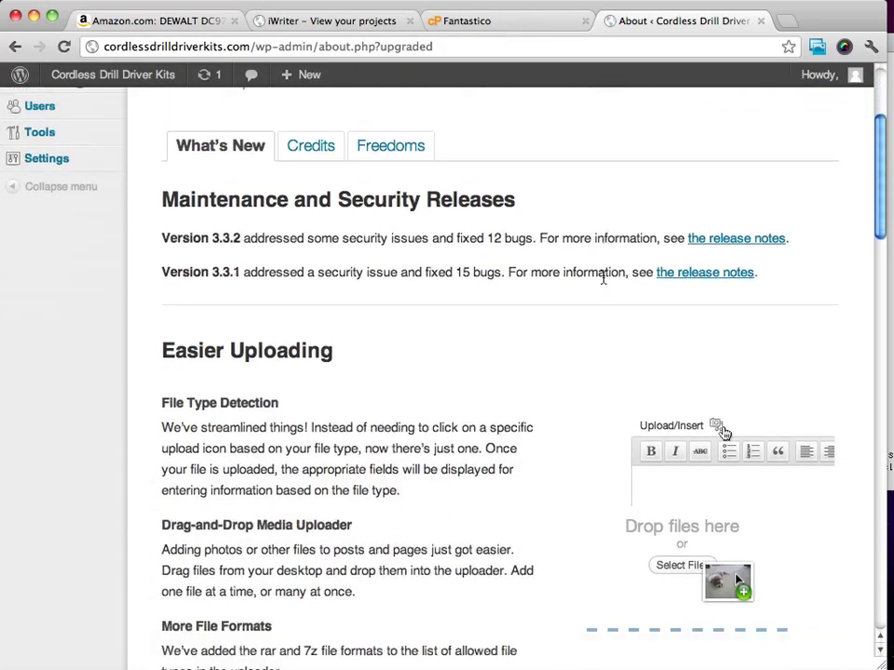
scroll(605, 279, "up", 5)
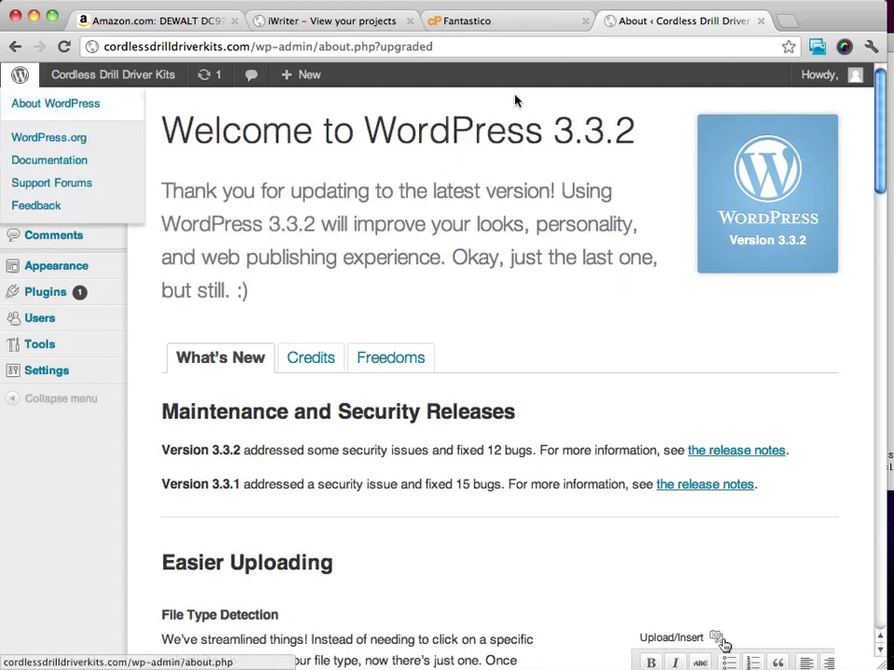
Step: Review the live Cordless Drill Driver Kits homepage in a new tab, then return to the admin
right_click(128, 80)
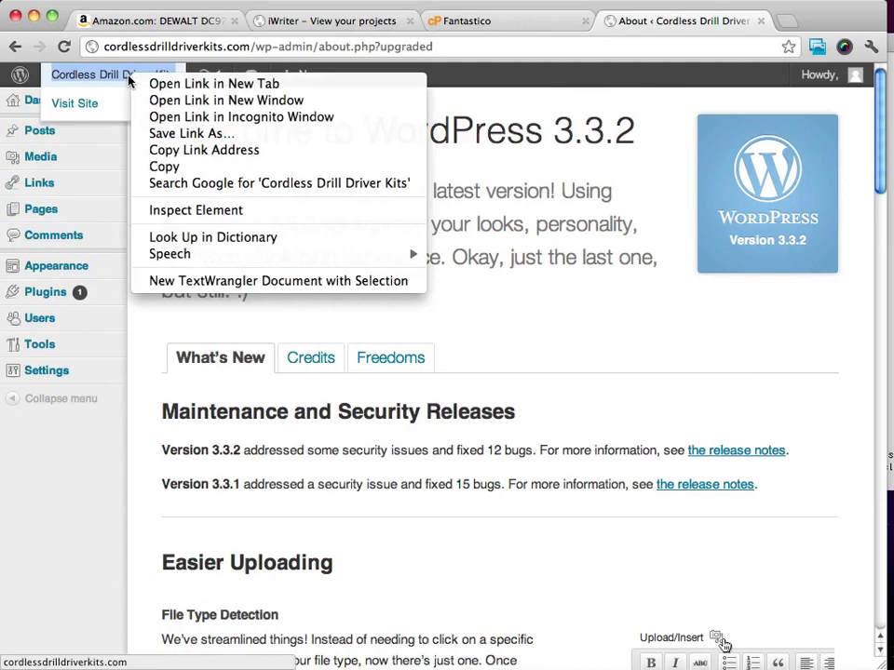
left_click(228, 83)
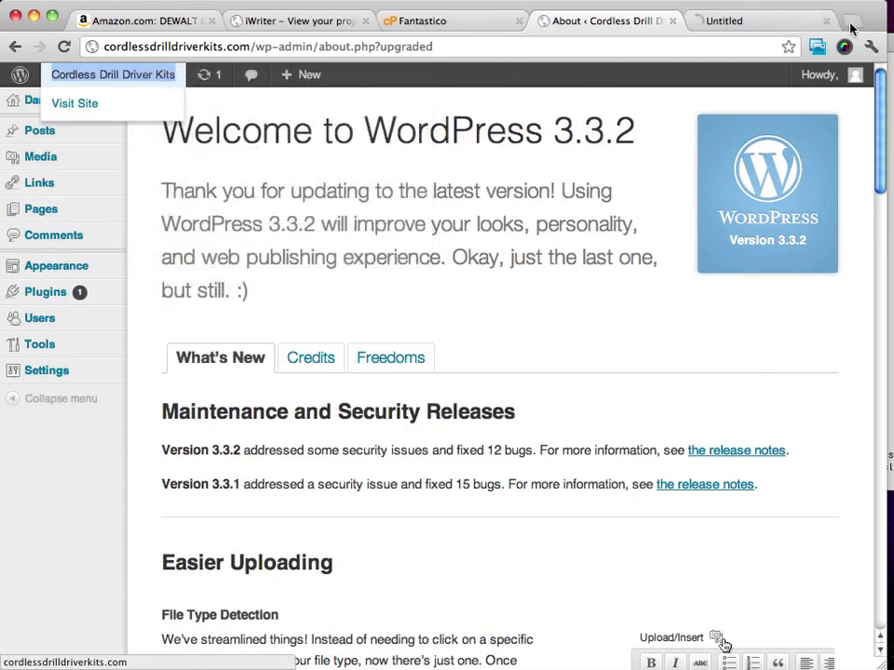
left_click(735, 22)
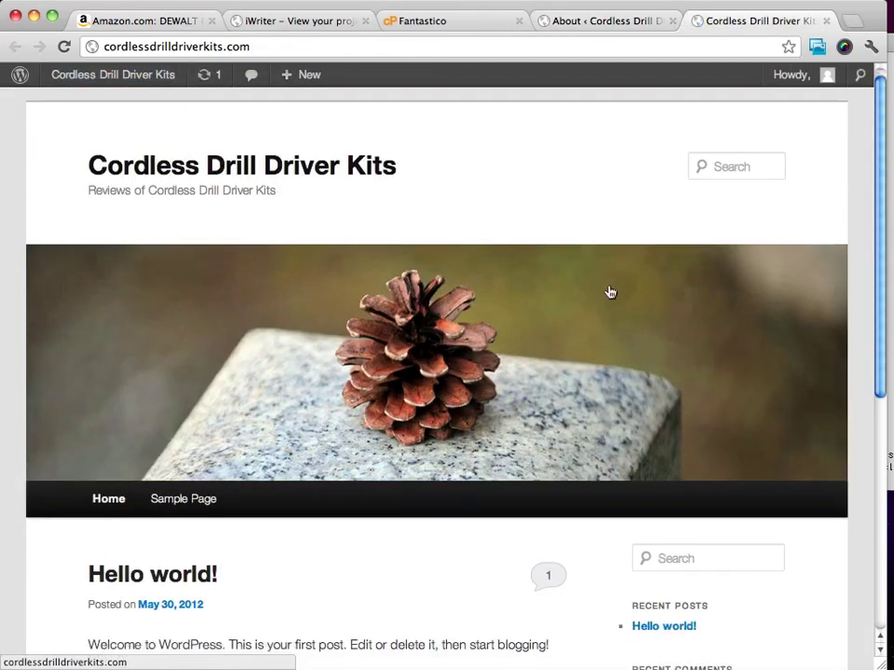
scroll(610, 293, "down", 5)
scroll(610, 293, "up", 5)
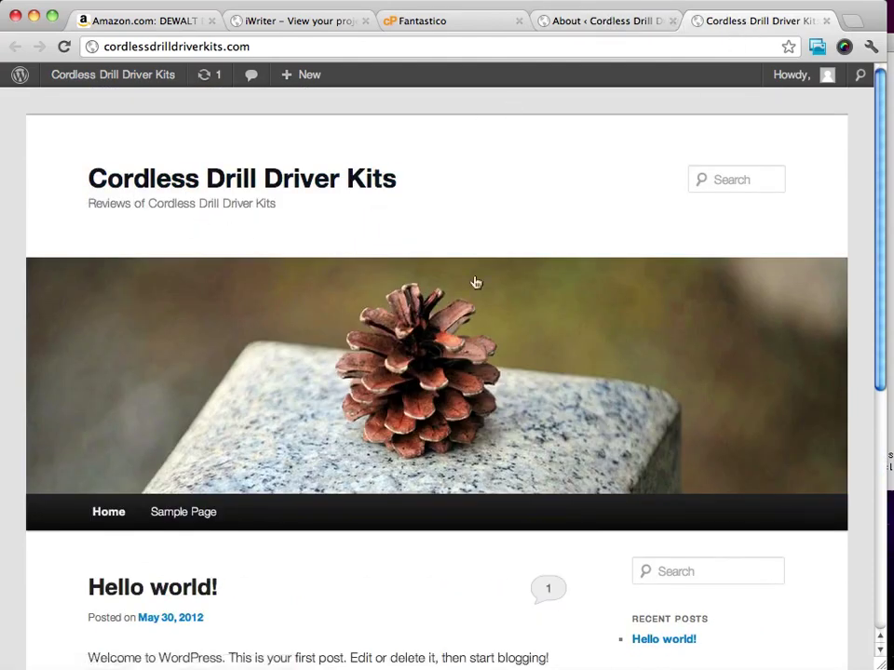
scroll(484, 283, "down", 4)
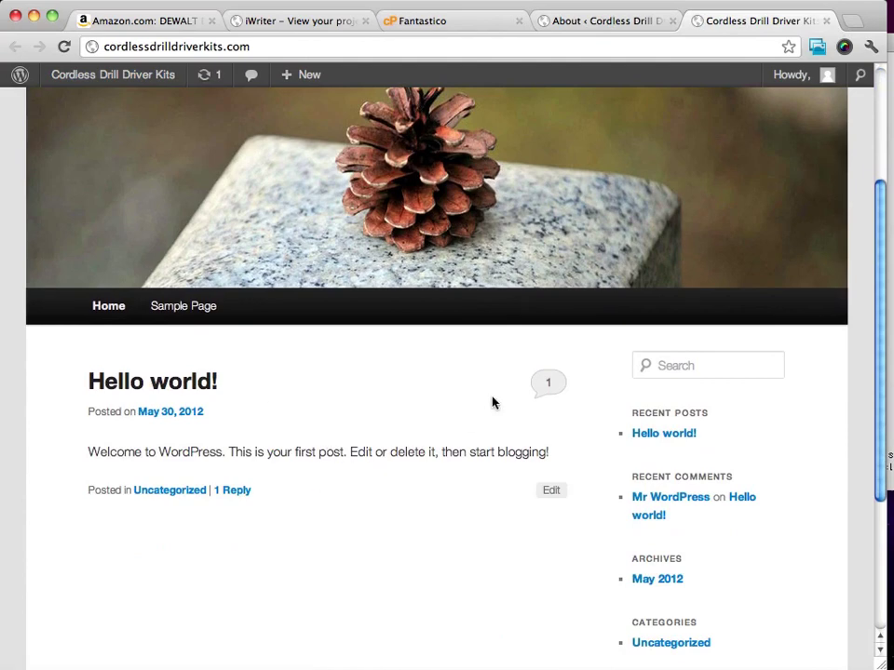
scroll(493, 395, "up", 4)
left_click(600, 23)
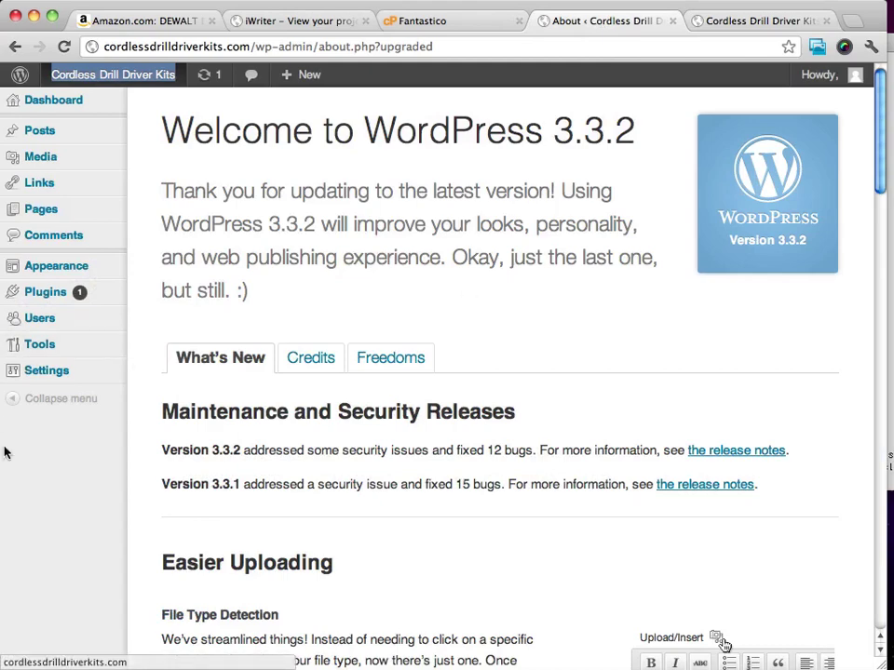
Step: Review General Settings showing title Cordless Drill Driver Kits and tagline Reviews of Cordless Drill Driver Kits
left_click(64, 380)
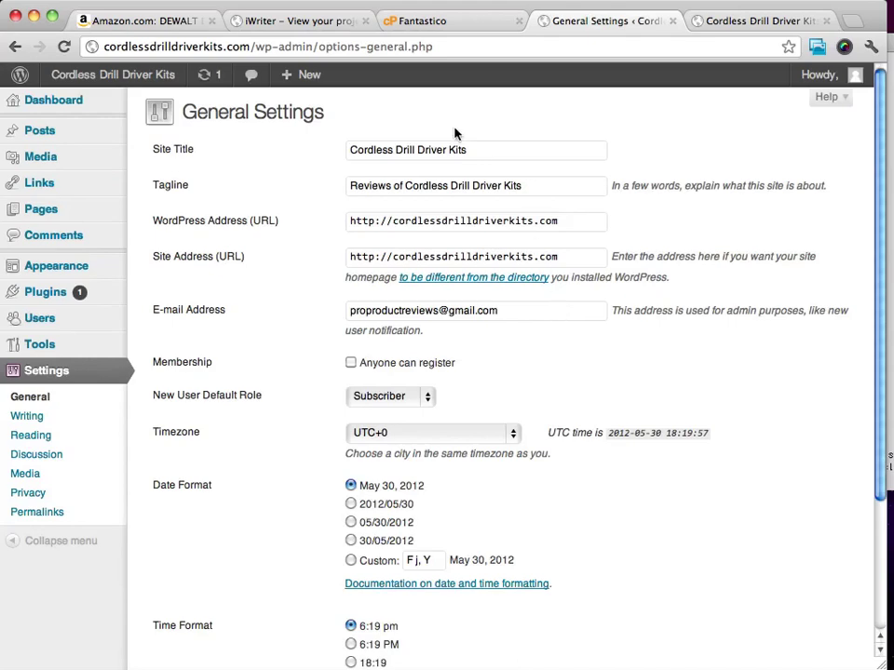
scroll(465, 186, "down", 3)
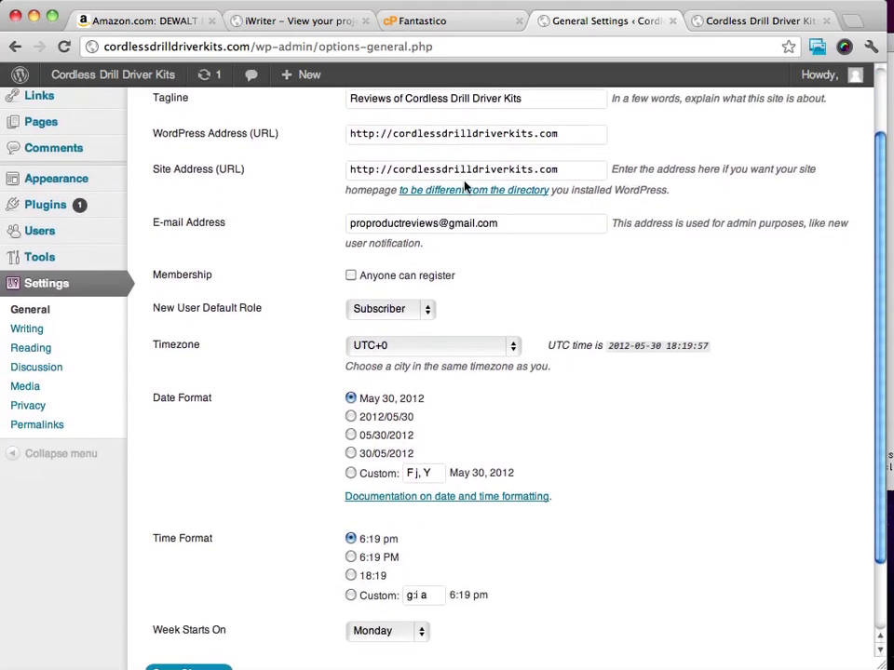
scroll(465, 186, "down", 2)
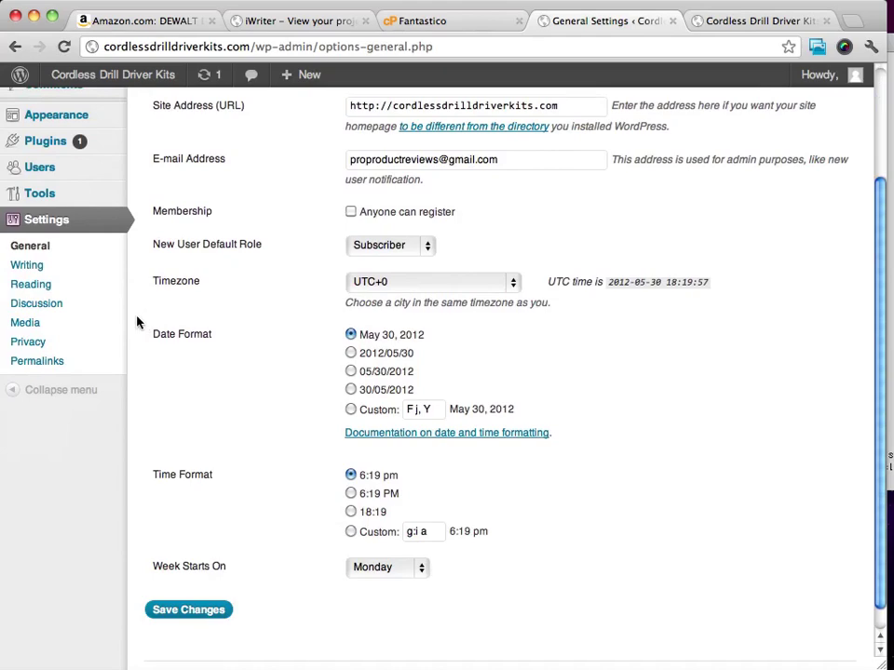
Step: Set the Discussion Settings comment option for new articles and save the changes
left_click(38, 304)
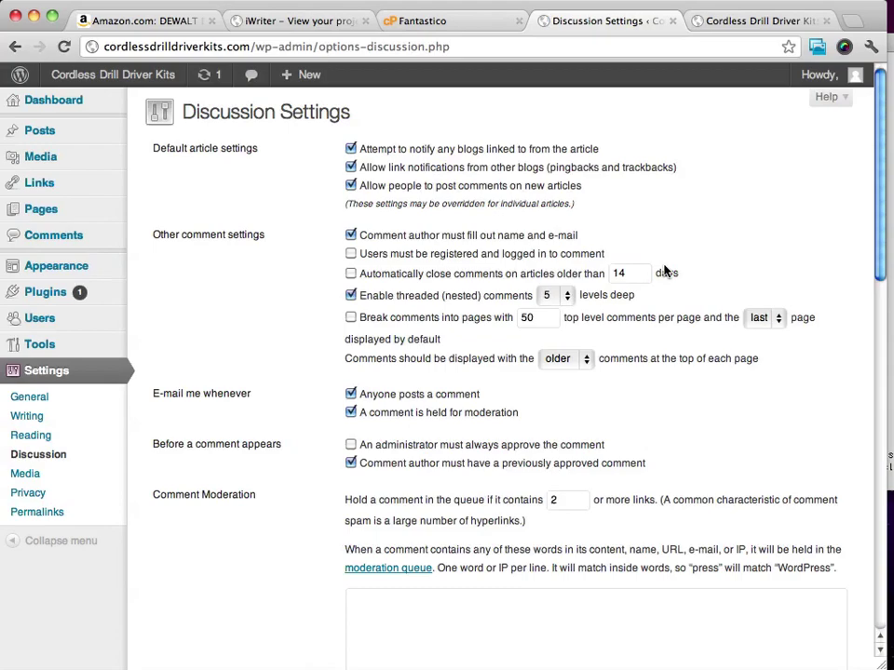
left_click(350, 185)
scroll(624, 216, "down", 10)
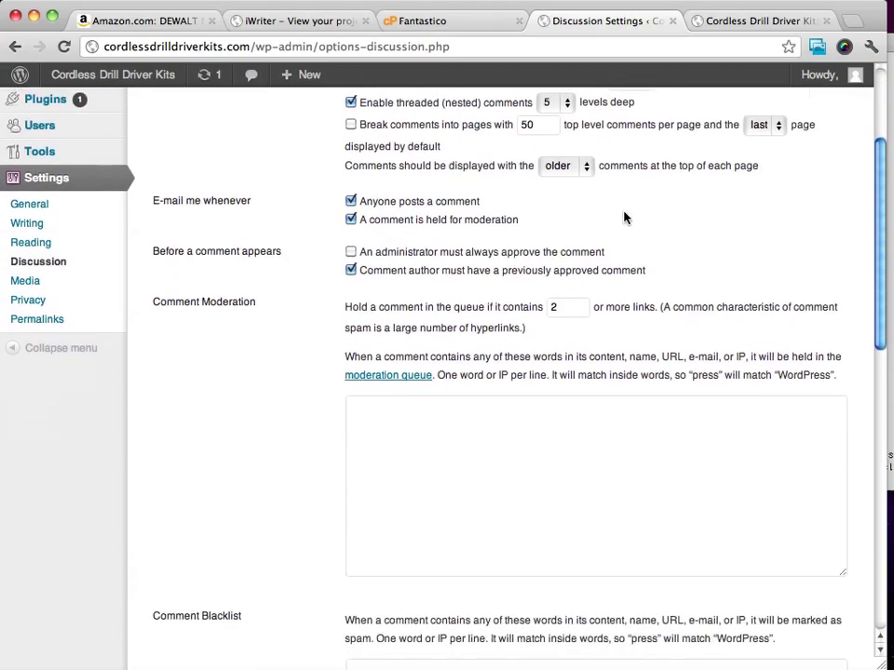
scroll(625, 215, "down", 10)
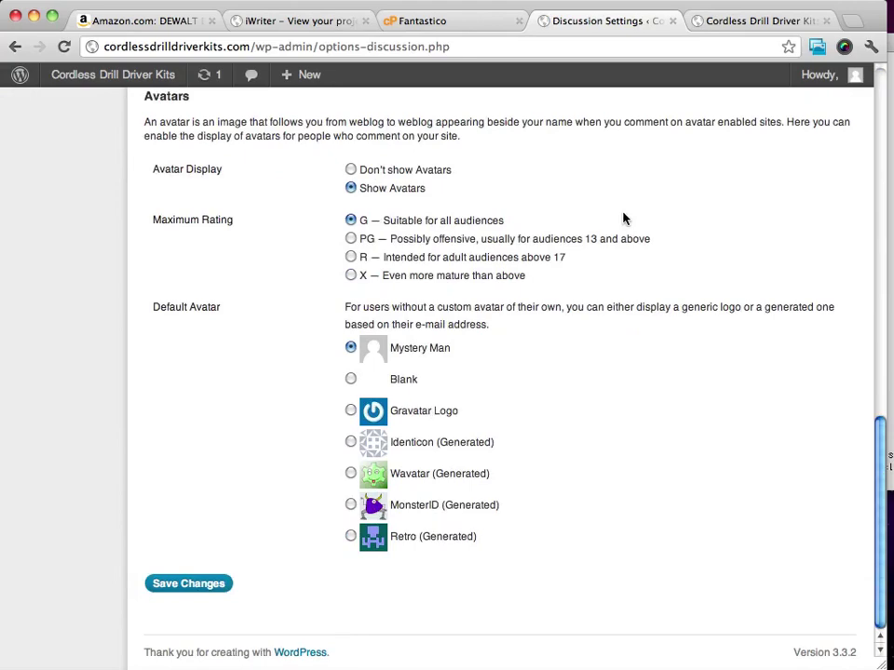
scroll(295, 315, "up", 20)
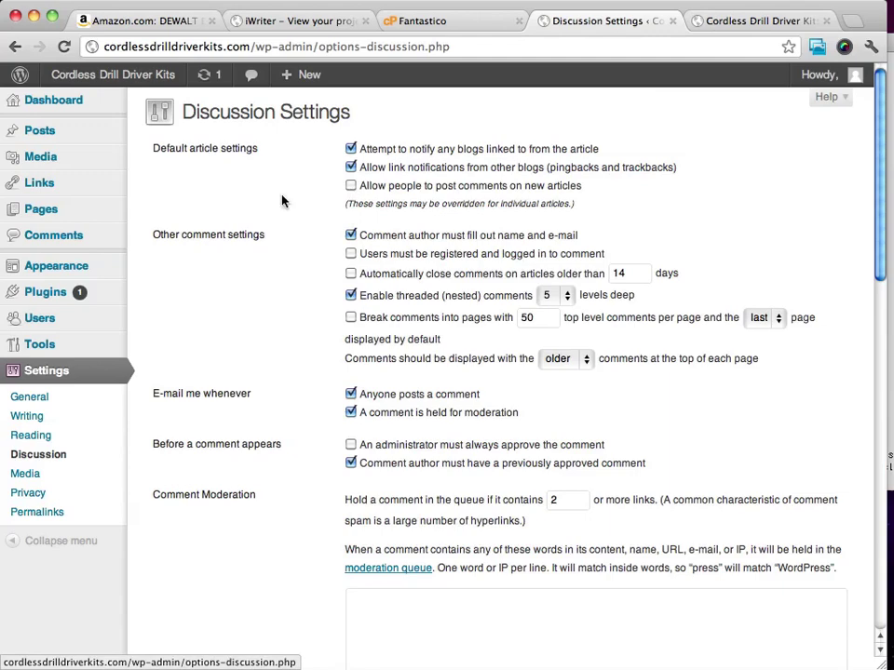
left_click(351, 186)
scroll(269, 226, "down", 6)
scroll(269, 226, "down", 6)
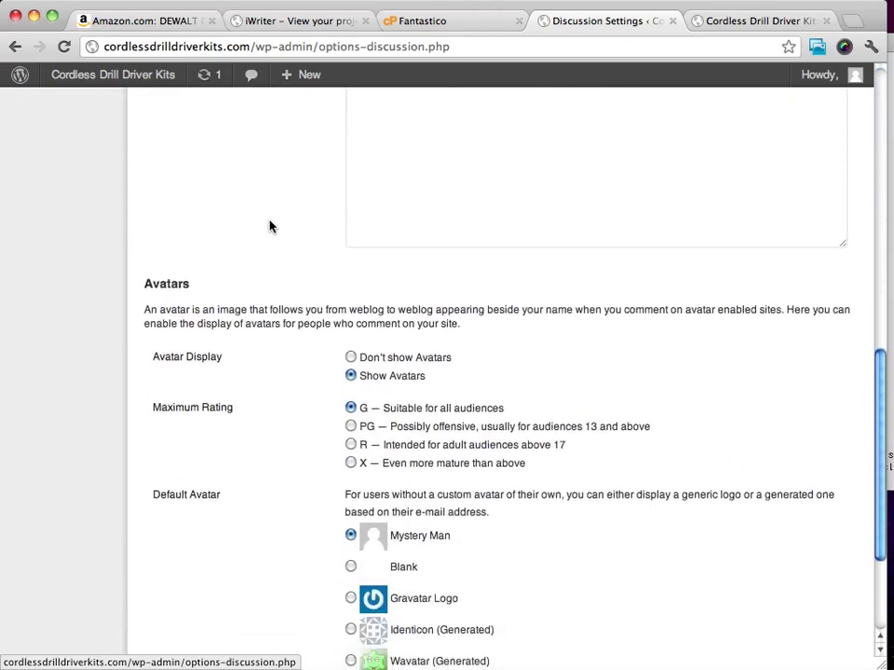
left_click(213, 589)
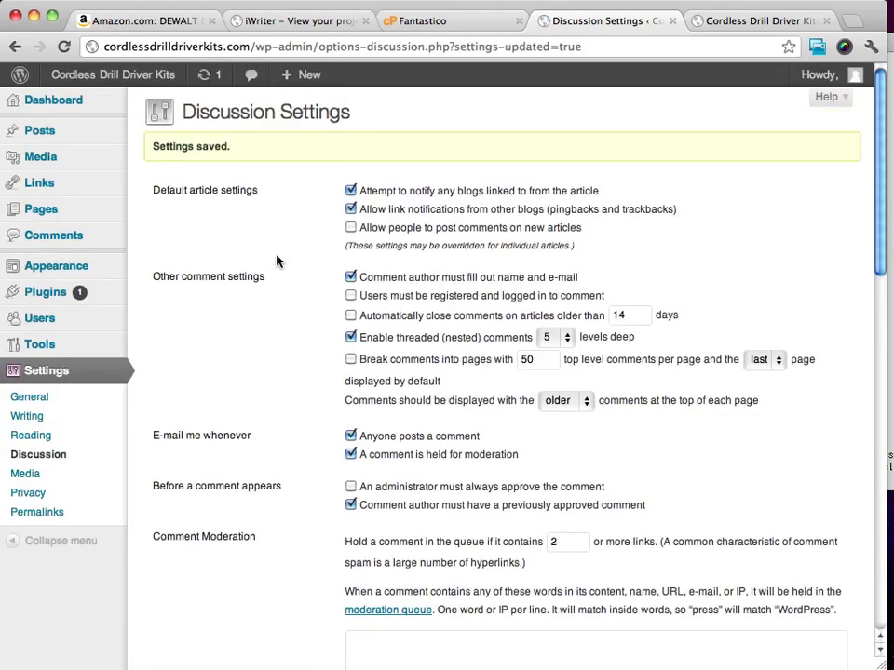
scroll(275, 260, "down", 1)
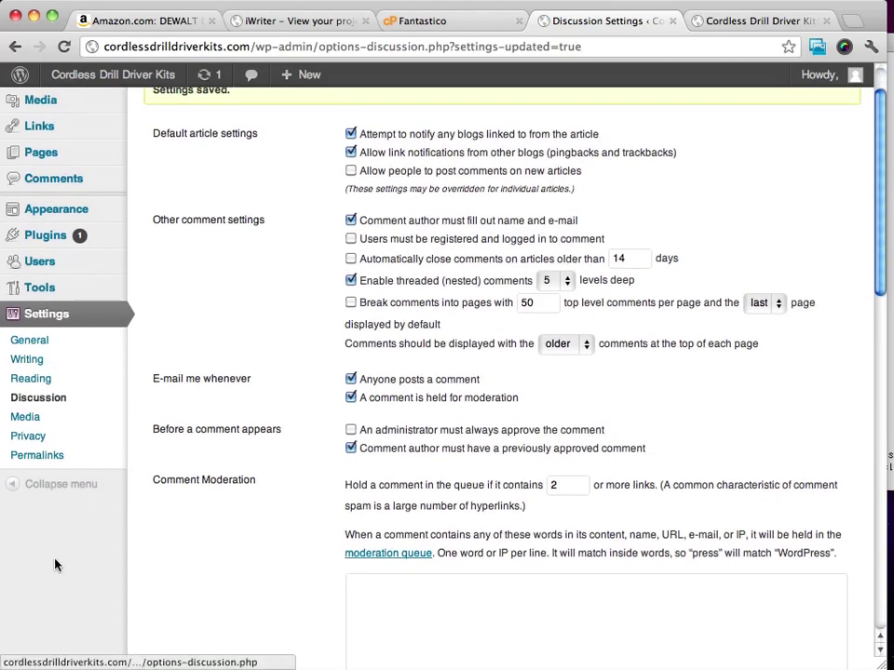
Step: Choose the Post name permalink structure /%postname%/ in Permalink Settings
left_click(37, 455)
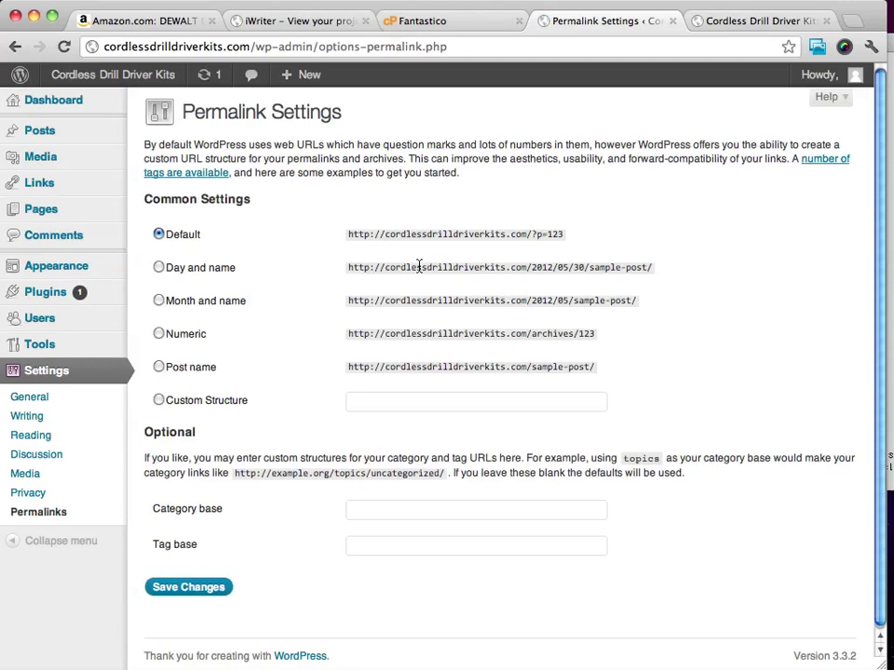
left_click(159, 401)
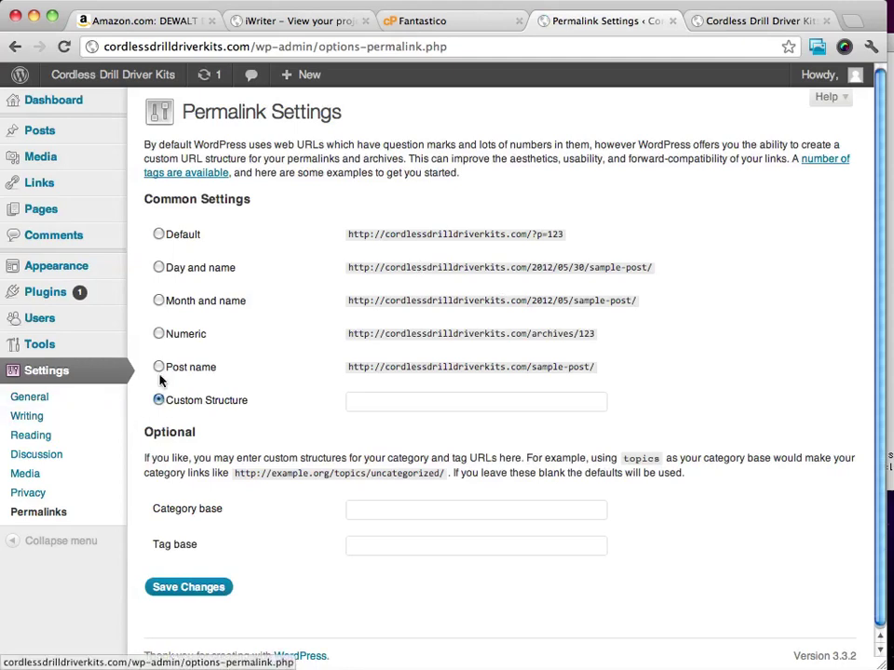
left_click(159, 367)
left_click(159, 401)
left_click(158, 367)
scroll(279, 349, "down", 1)
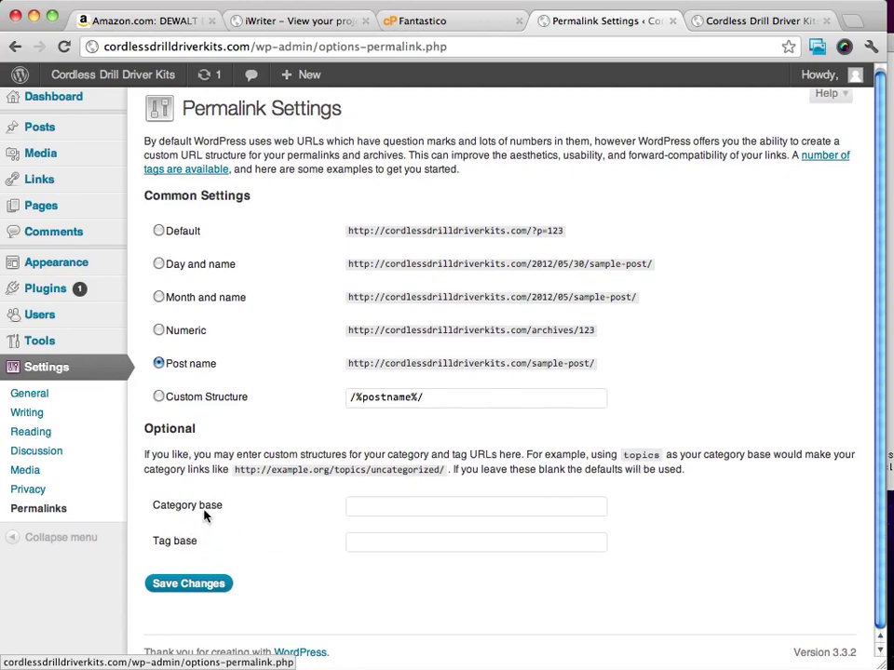
Step: Enter cordlessdrills as the category base and save the permalink settings
left_click(372, 503)
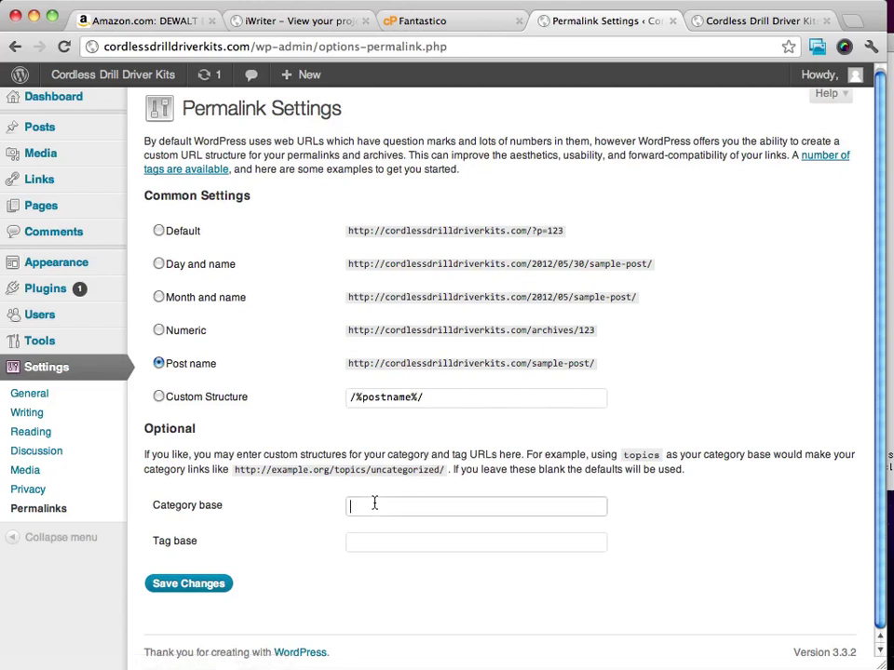
type("cordless drills")
left_click(399, 506)
triple_click(397, 506)
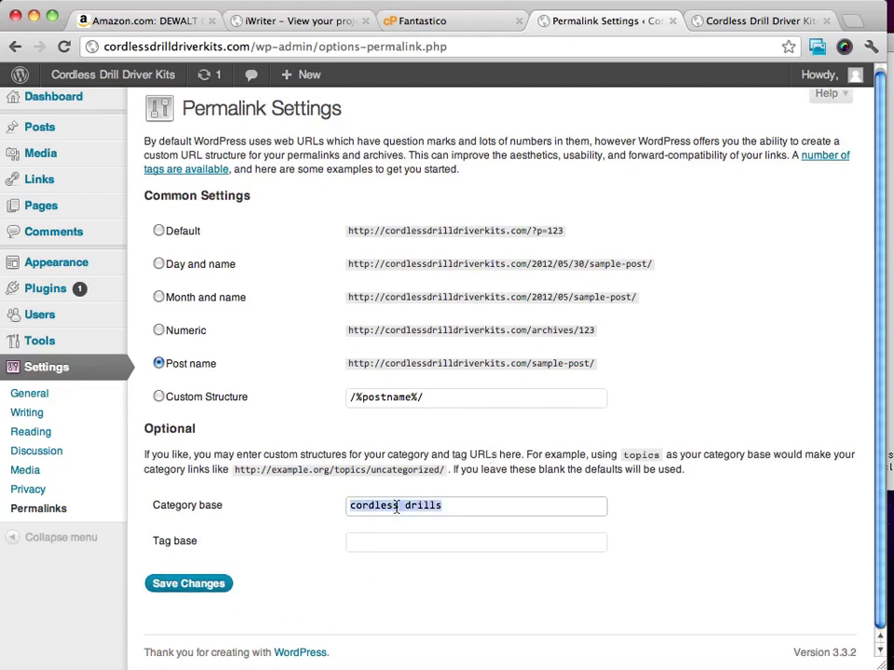
left_click(303, 553)
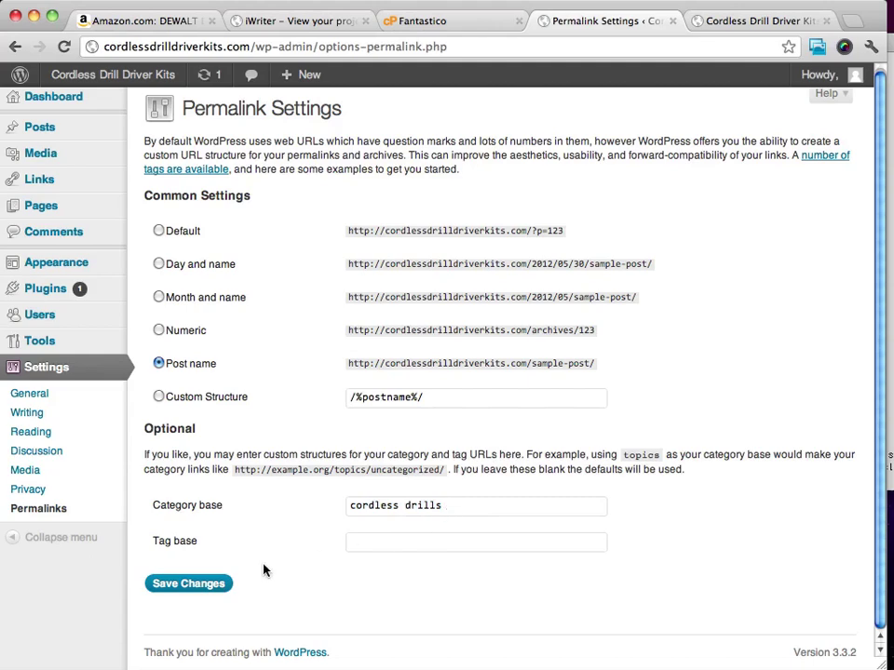
left_click(200, 583)
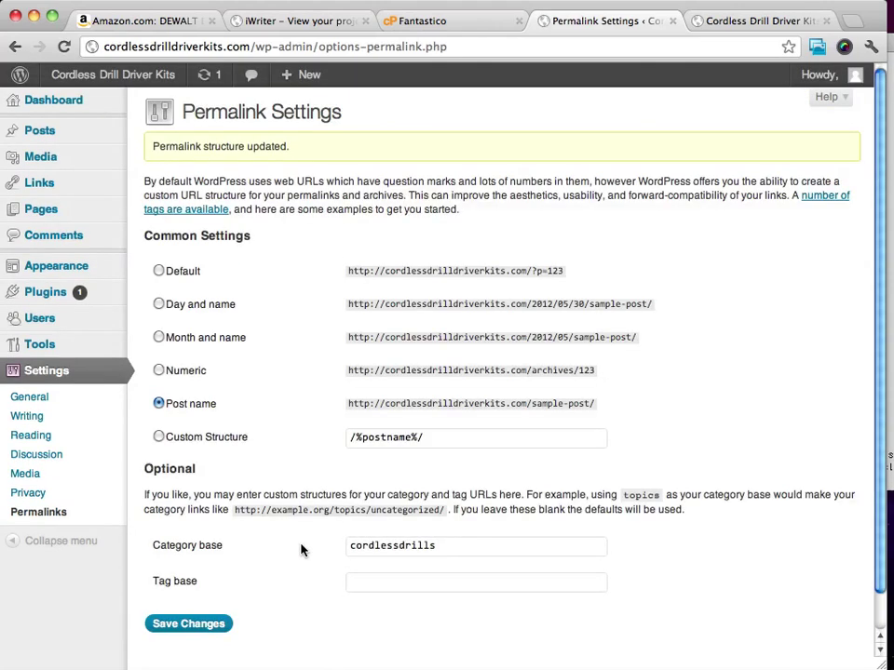
scroll(774, 327, "down", 2)
scroll(773, 326, "up", 2)
Step: On the live site, reload the home page and open the Sample Page to check its address
left_click(766, 21)
scroll(486, 187, "down", 3)
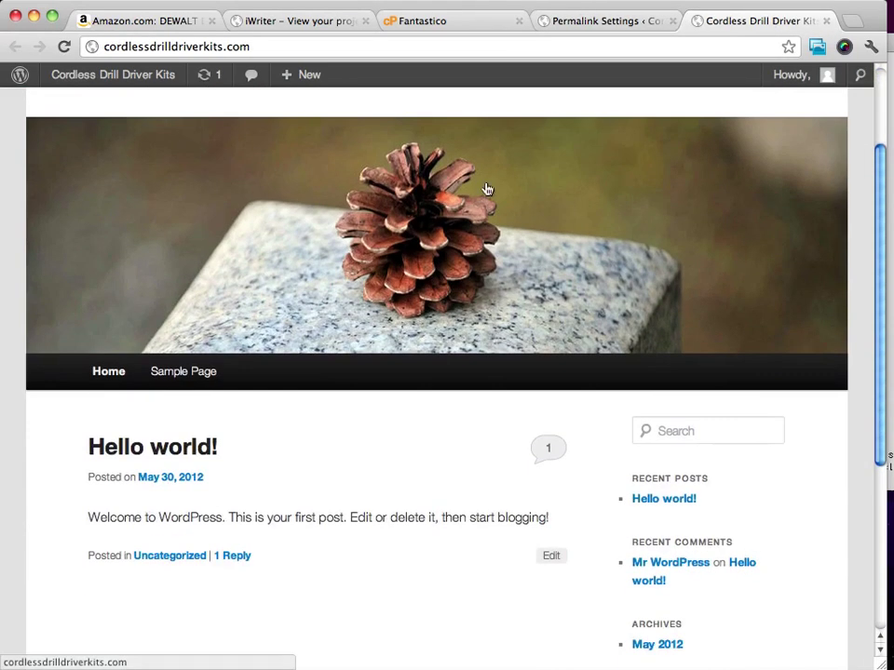
left_click(114, 375)
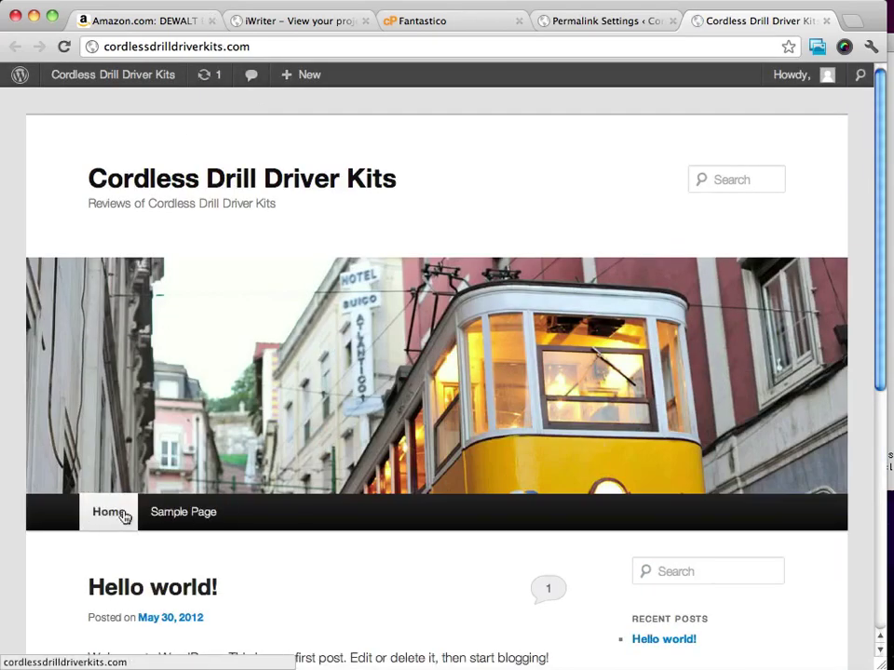
left_click(177, 513)
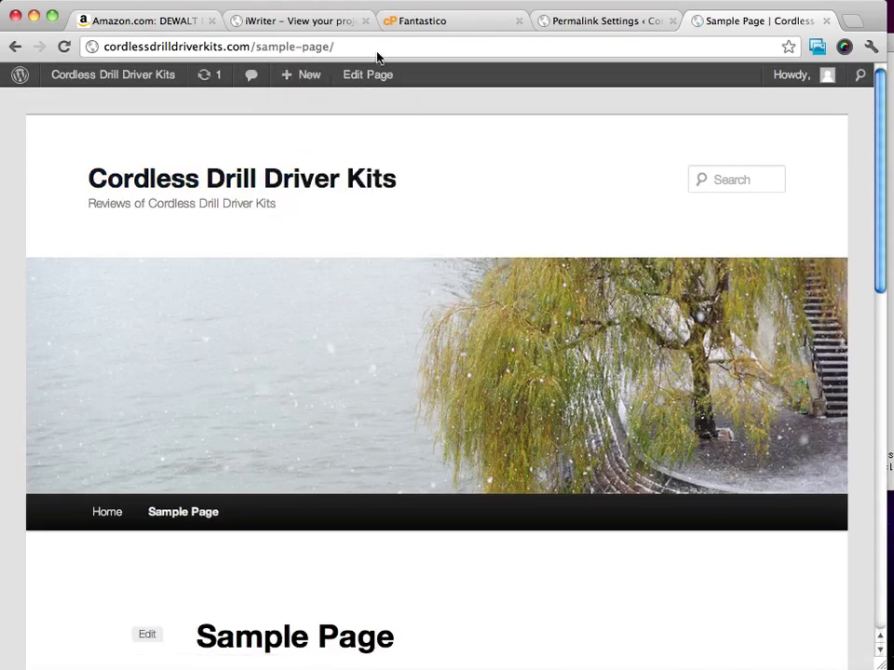
Step: Return to the homepage and open the Hello world! post at /hello-world/
left_click_drag(256, 45, 329, 47)
scroll(424, 168, "down", 5)
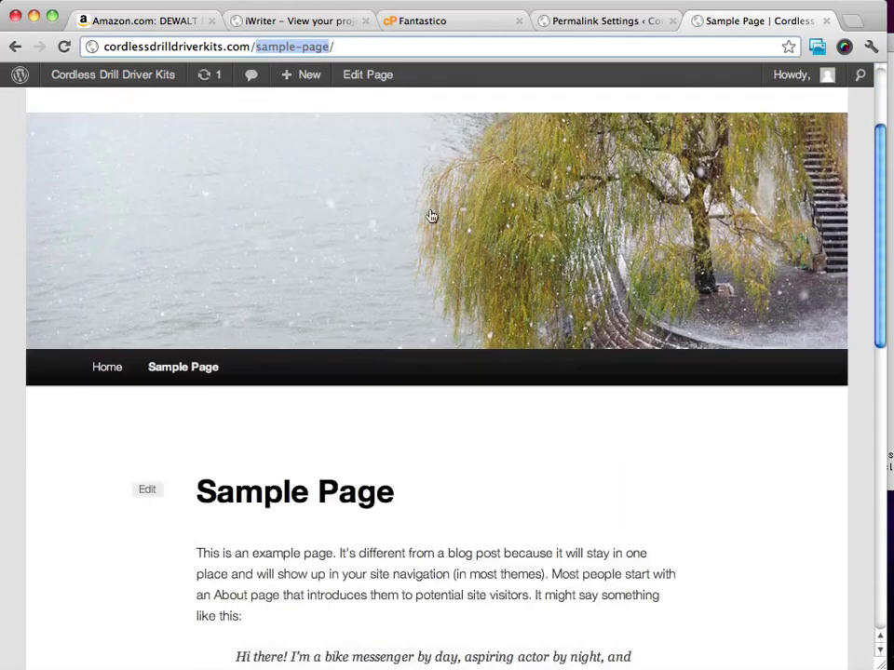
key("BackSpace")
key("BackSpace")
scroll(592, 482, "down", 3)
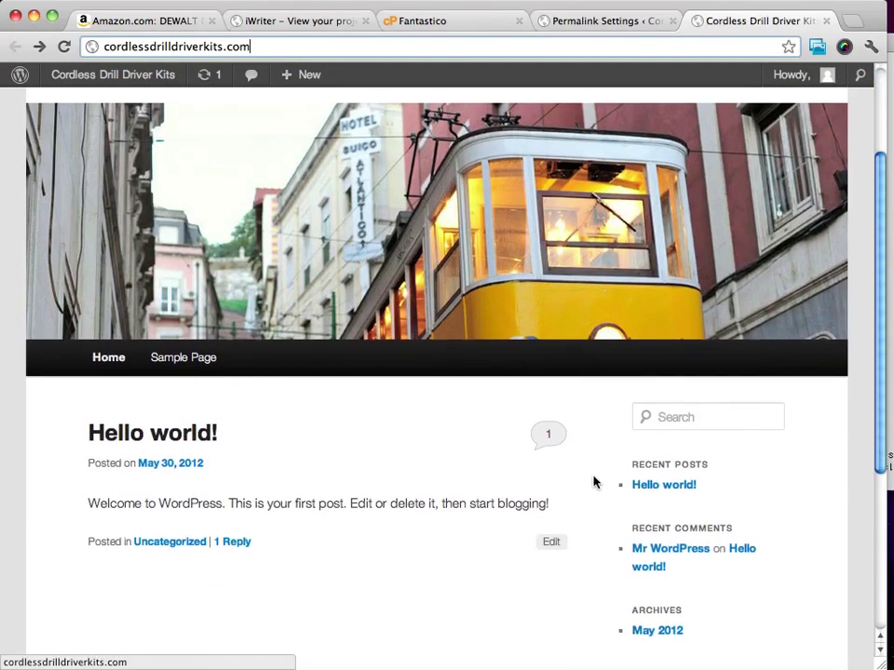
left_click(663, 484)
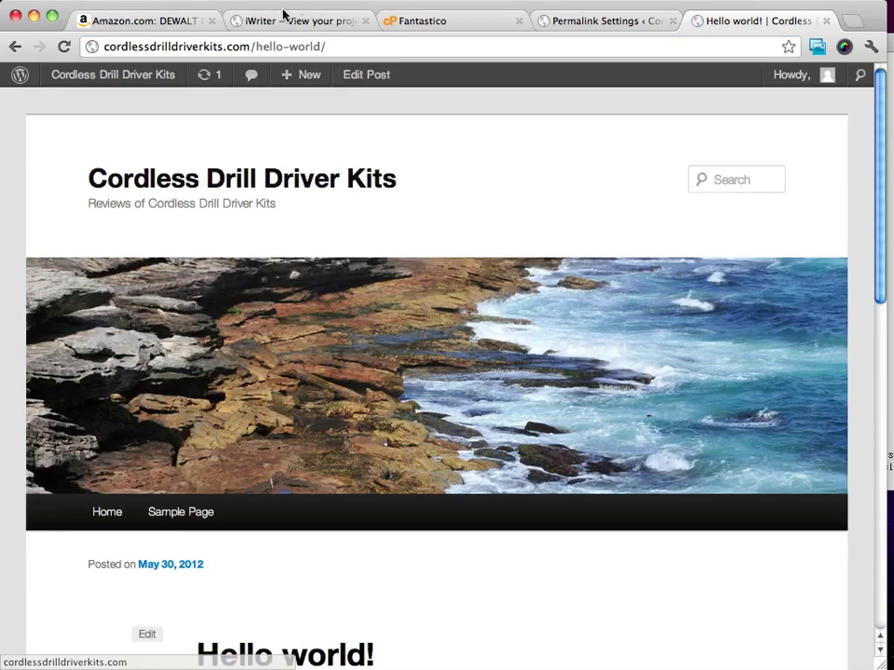
left_click_drag(329, 46, 259, 47)
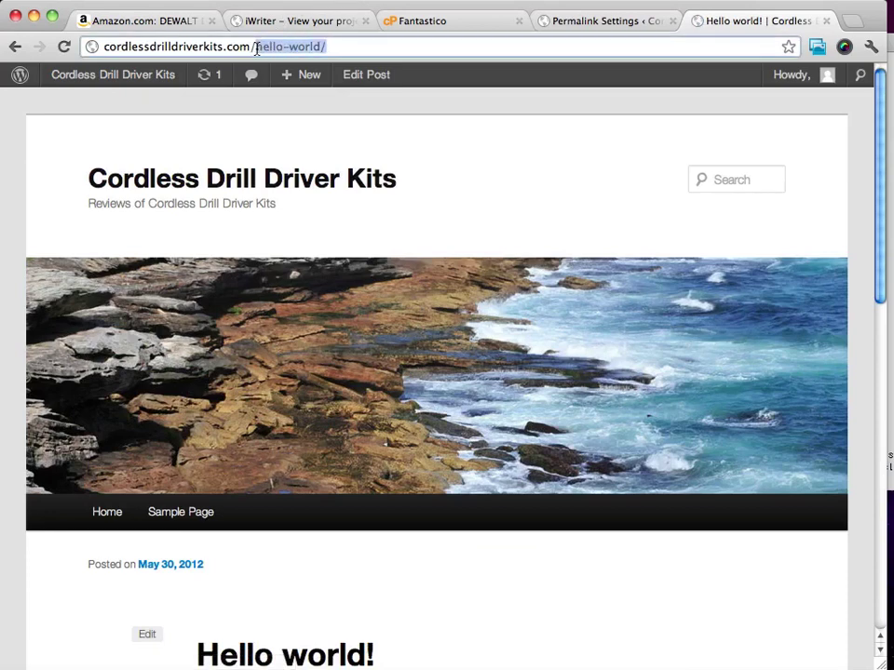
left_click(394, 49)
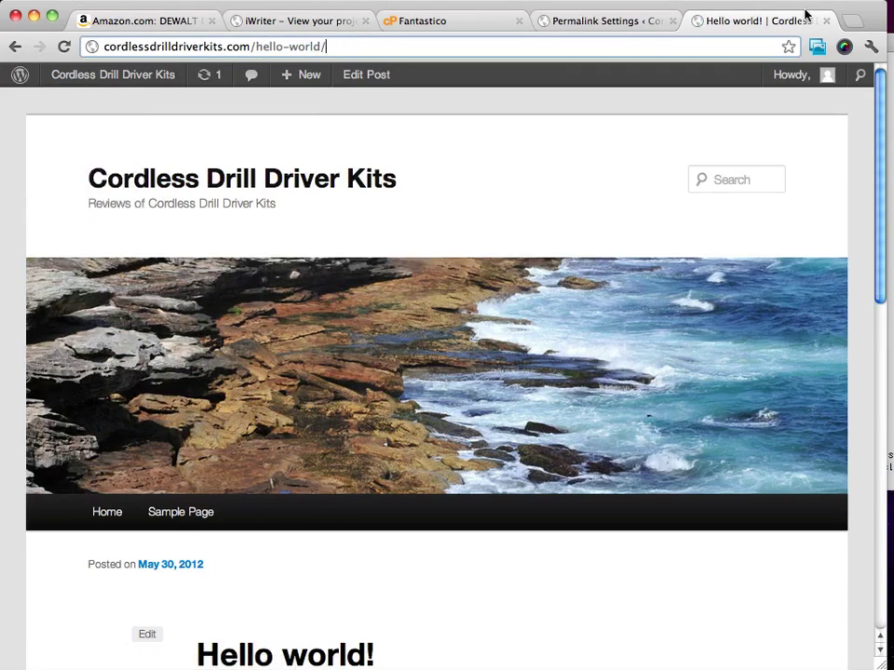
Step: In the admin tab, go to the Widgets management screen
left_click(576, 22)
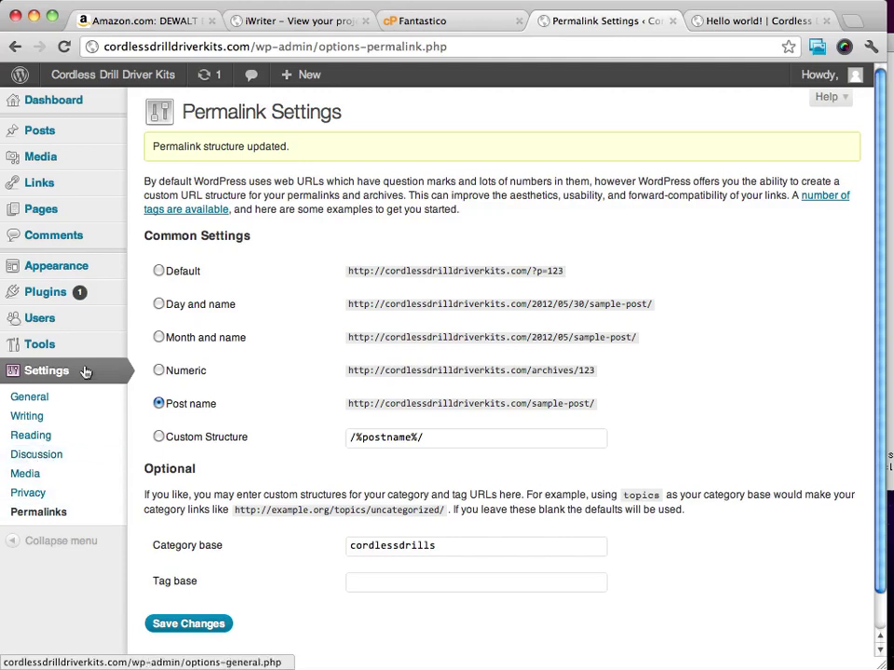
mouse_move(54, 105)
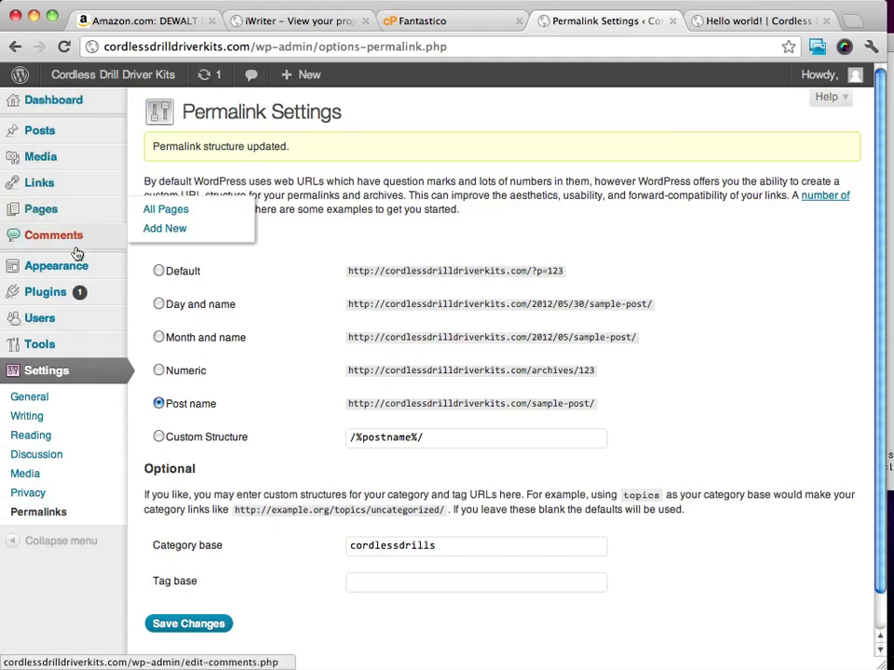
mouse_move(73, 328)
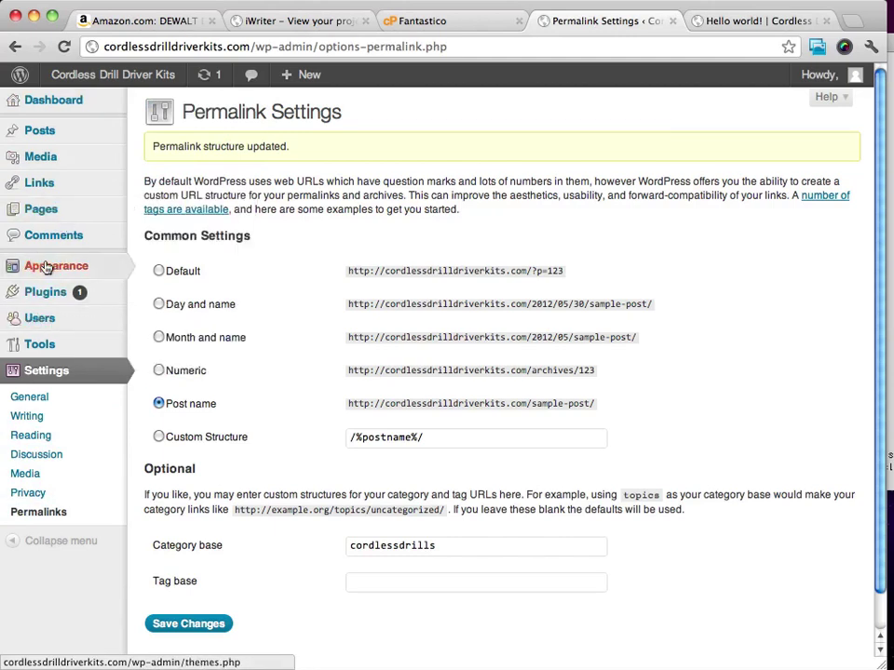
mouse_move(26, 270)
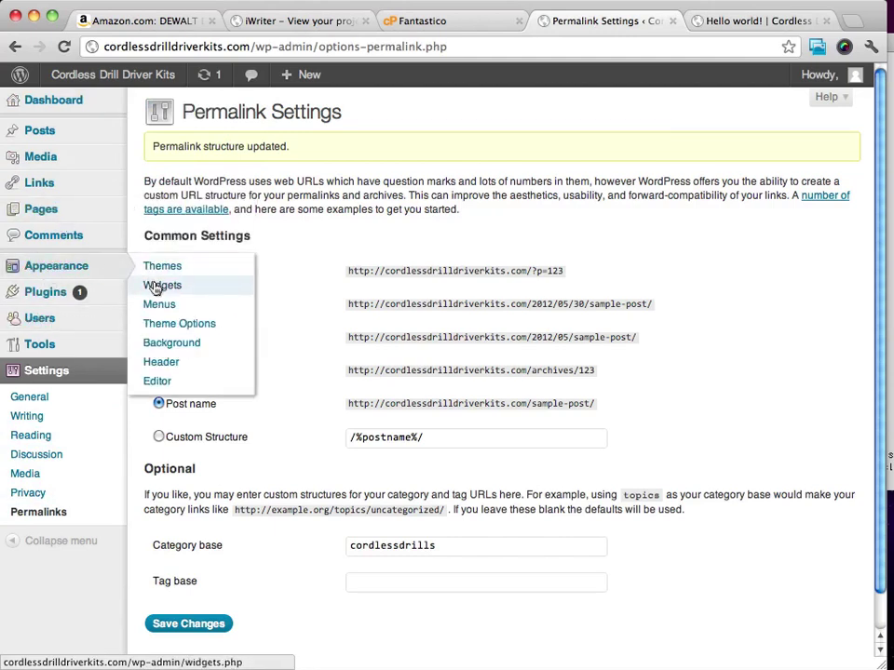
left_click(233, 287)
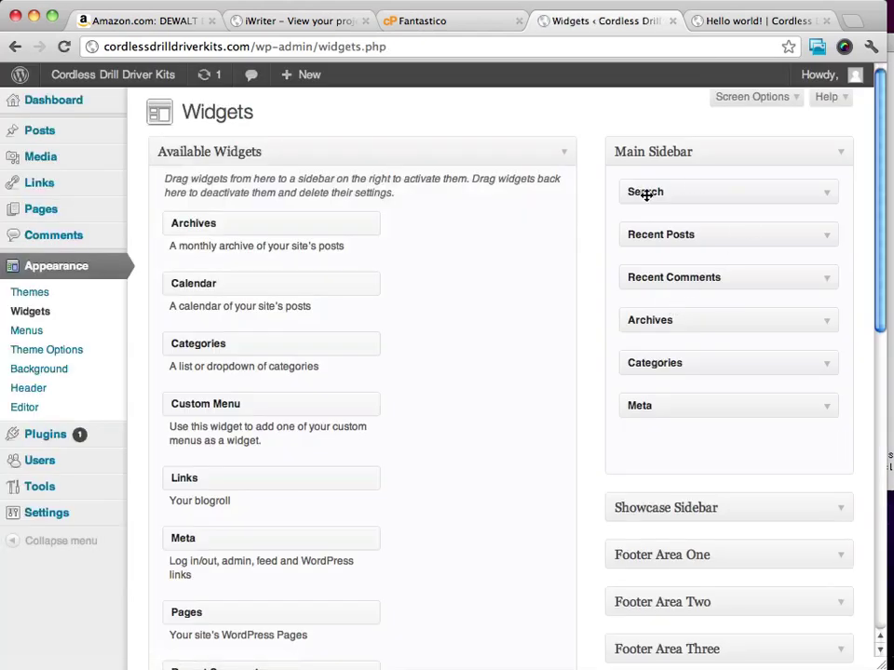
Step: Remove Search, Recent Posts, Recent Comments and Archives from the Main Sidebar, then view the Hello world! post
left_click_drag(725, 192, 385, 278)
left_click_drag(702, 192, 437, 250)
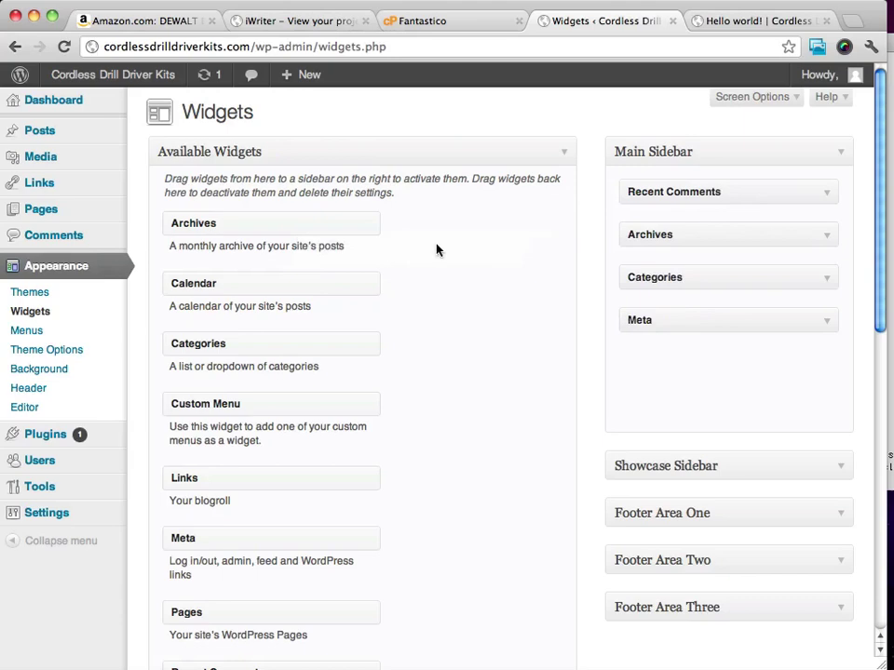
left_click_drag(730, 193, 447, 247)
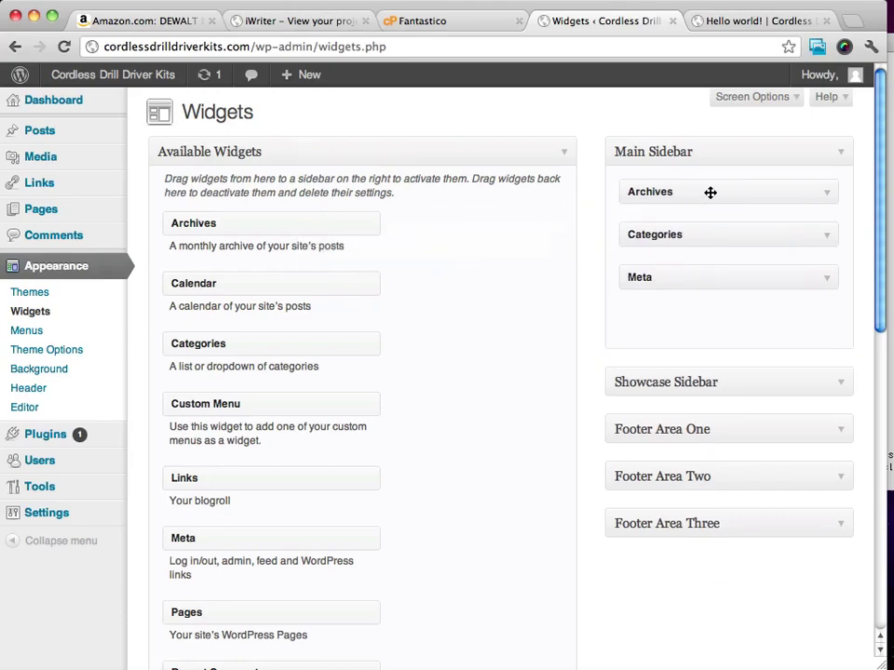
left_click_drag(710, 192, 442, 238)
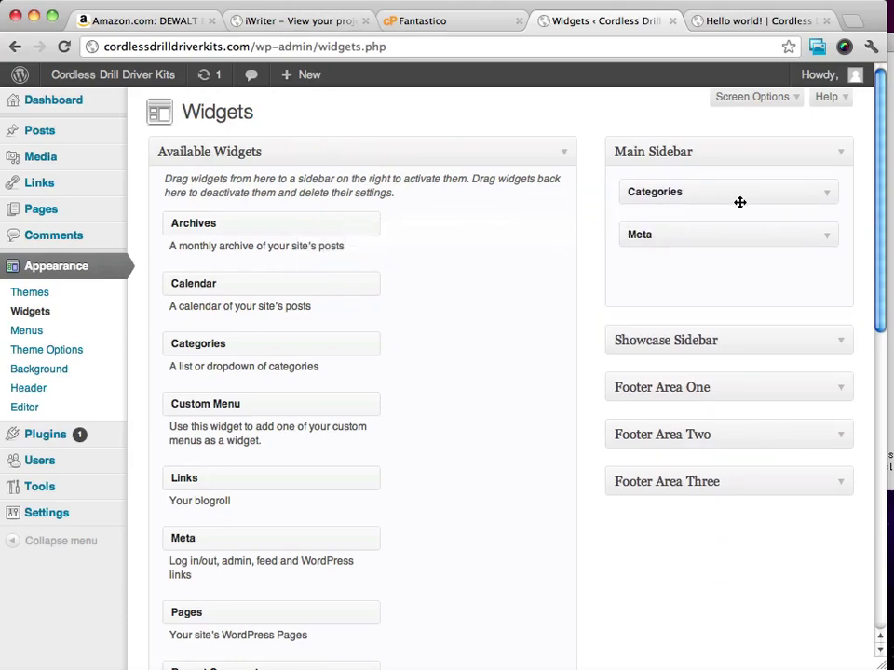
left_click(758, 22)
Step: Check the sidebar on the live site's home page
scroll(728, 301, "down", 5)
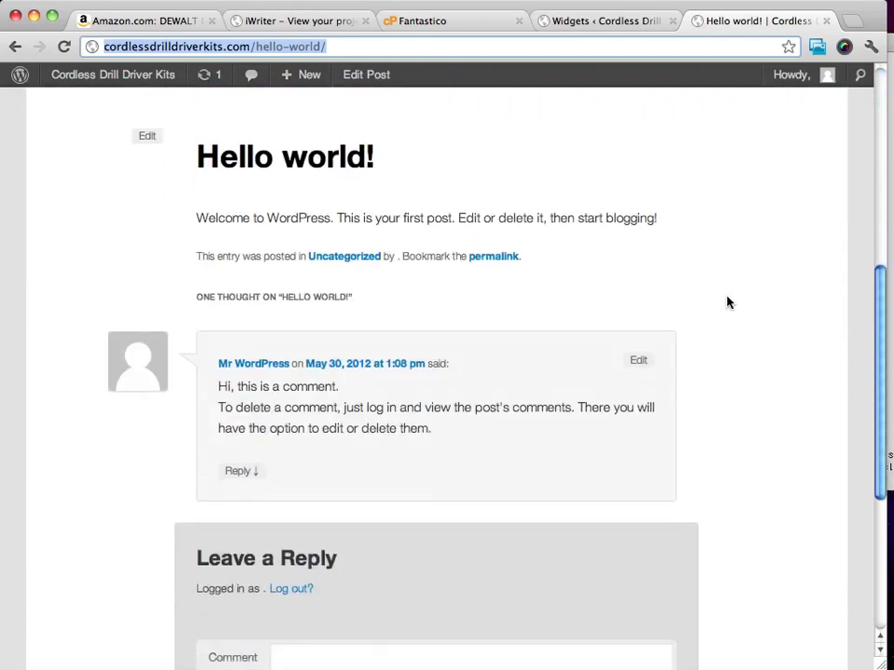
scroll(377, 295, "up", 5)
left_click(199, 183)
scroll(815, 435, "down", 4)
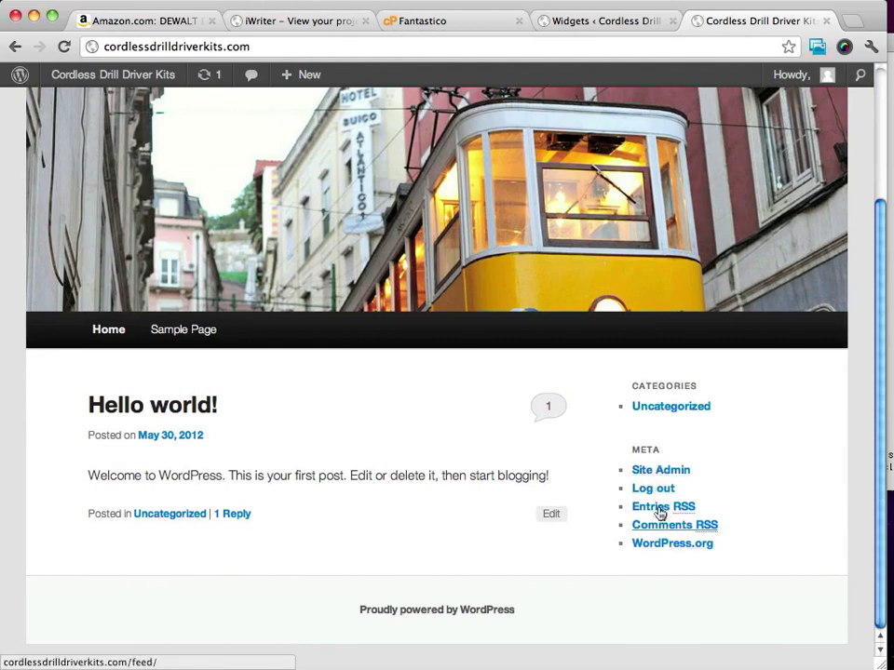
Step: Remove the Categories and Meta widgets, leaving the Main Sidebar empty
left_click(607, 28)
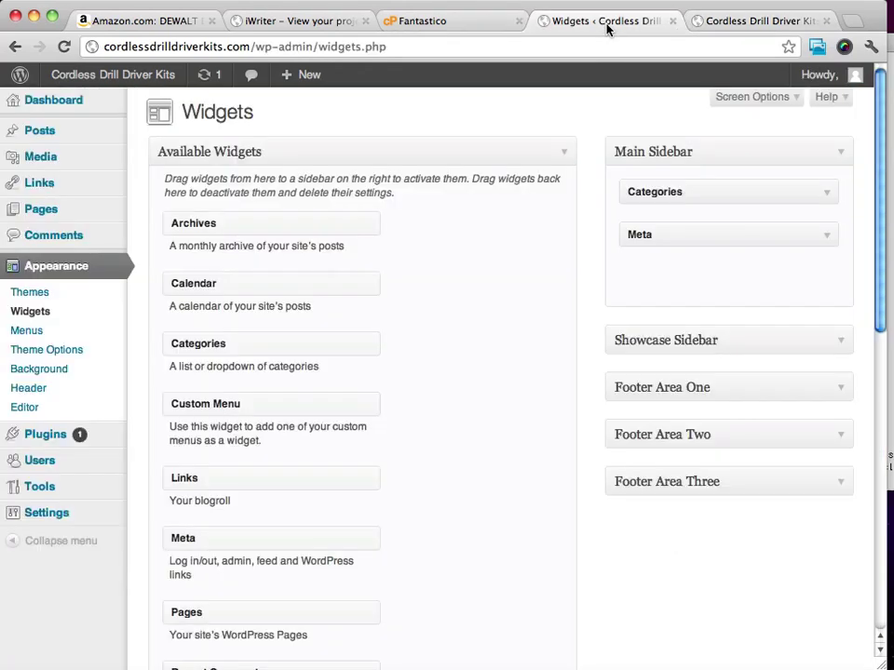
left_click_drag(707, 200, 313, 331)
left_click_drag(695, 189, 271, 497)
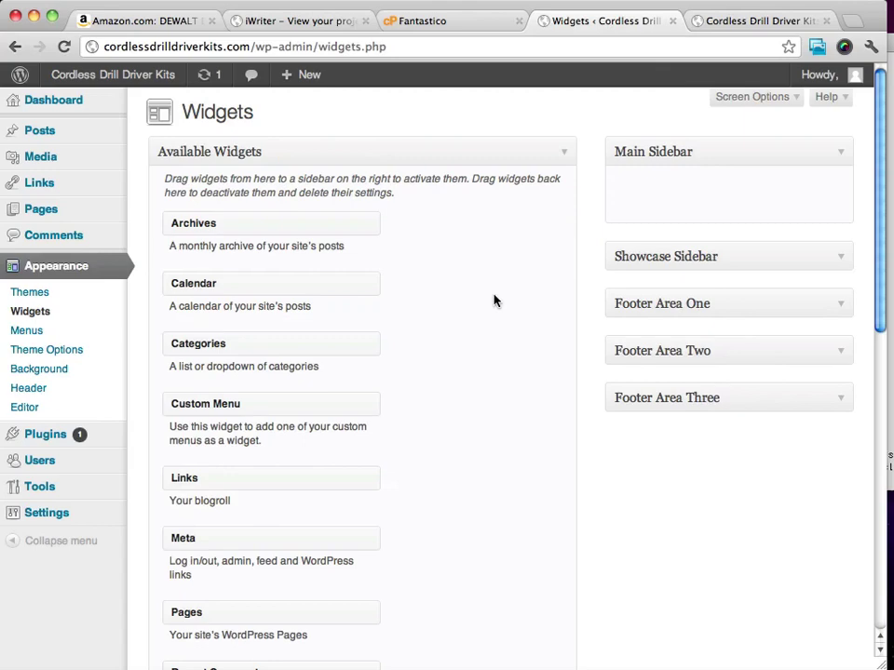
Step: Add a Recent Posts widget titled 'Latest Reviews' to the Main Sidebar and save it
scroll(494, 300, "down", 3)
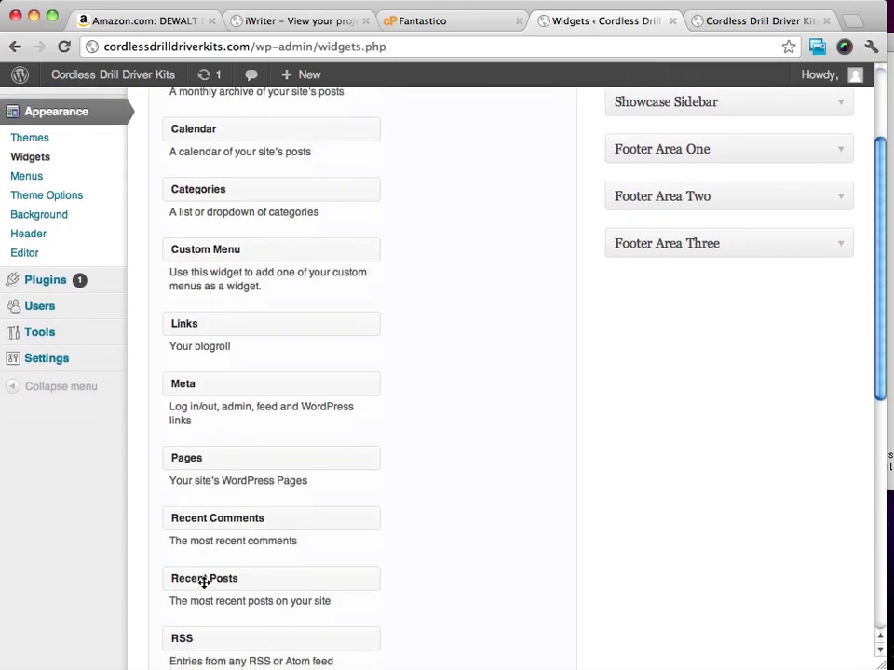
left_click_drag(204, 581, 660, 194)
left_click(677, 245)
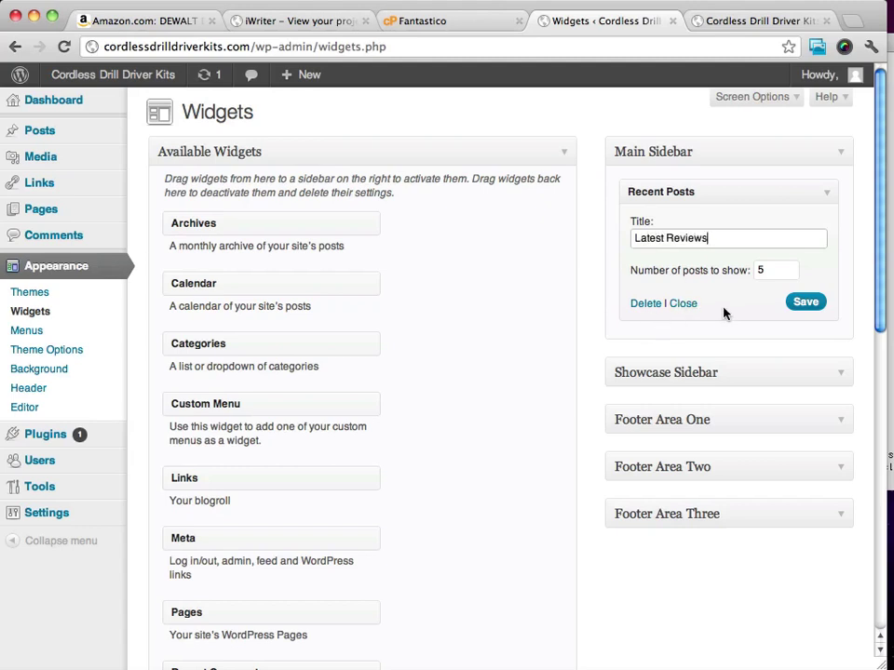
left_click(812, 303)
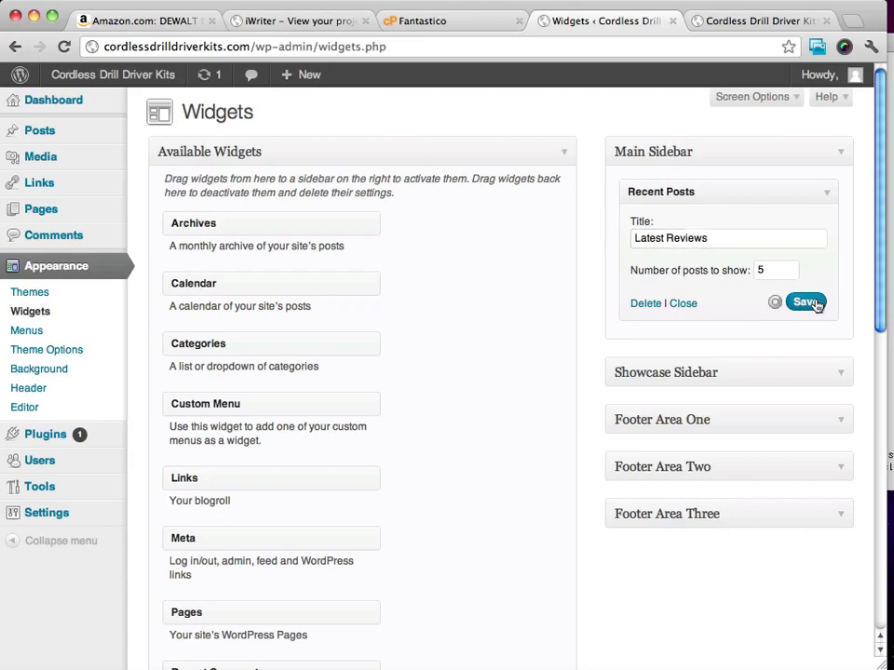
Step: Reload the live site to confirm the Latest Reviews sidebar widget, then return to Widgets
left_click(734, 24)
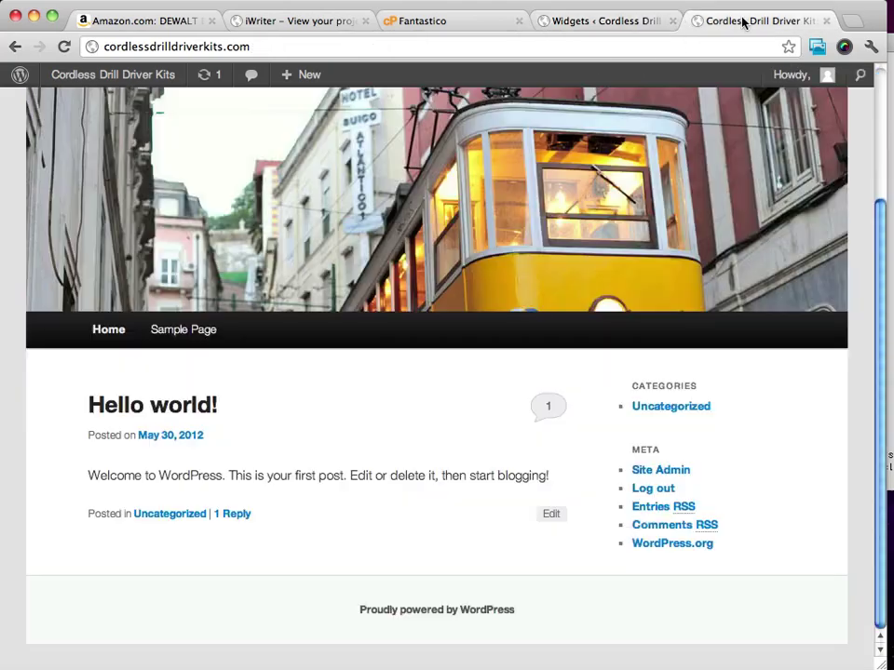
left_click(65, 47)
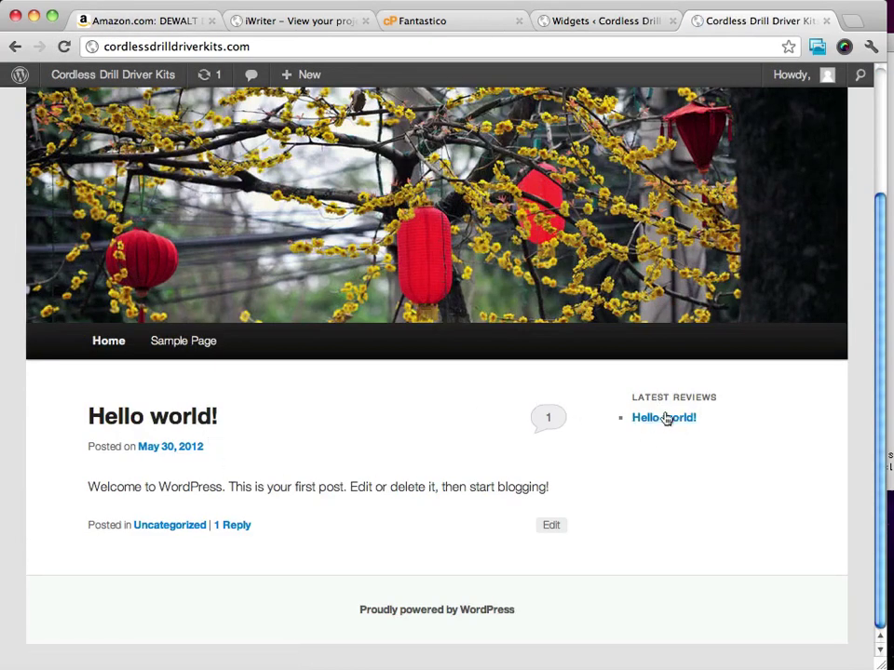
left_click(602, 23)
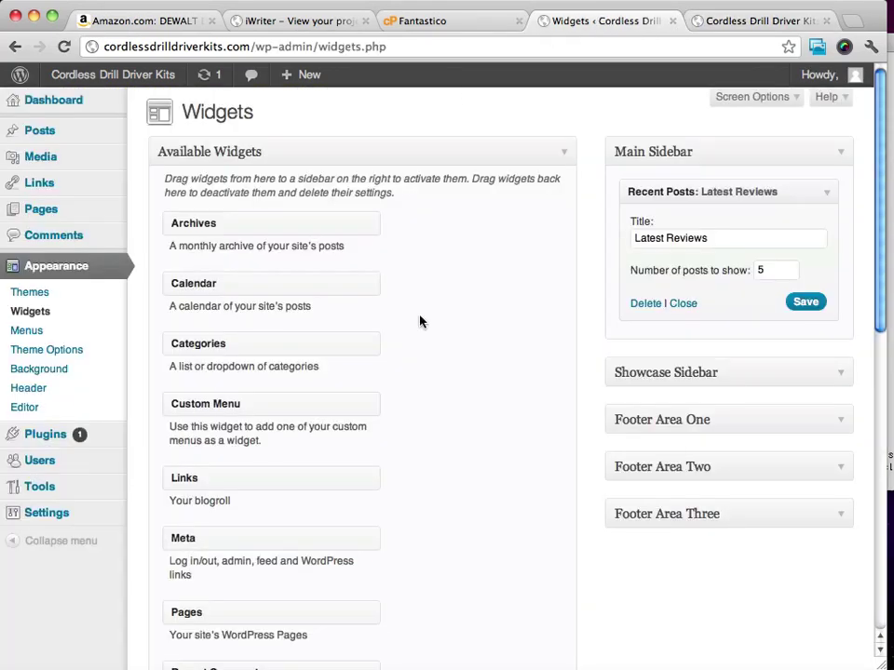
Step: Move the default Sample Page to the trash
left_click(40, 209)
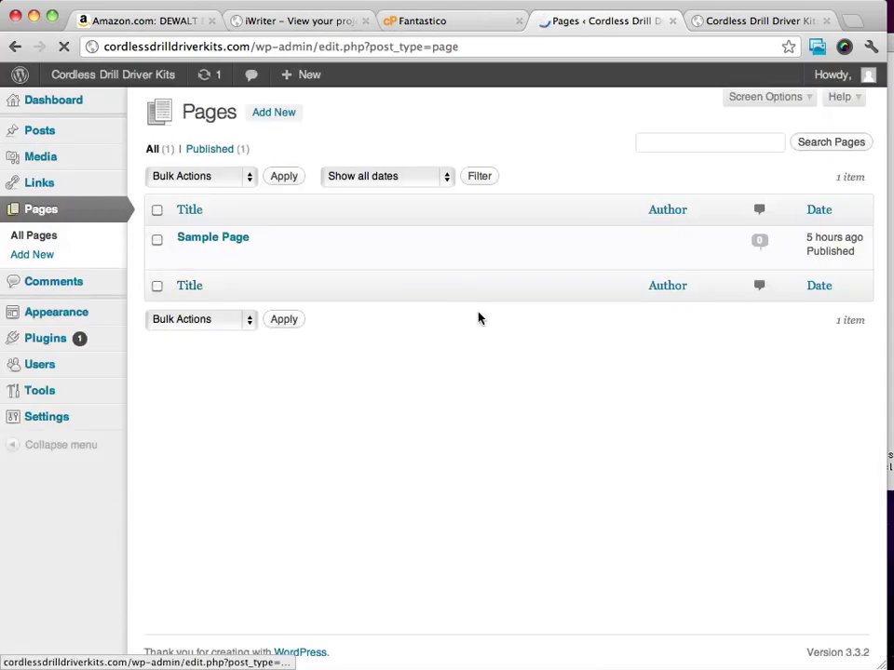
left_click(157, 239)
left_click(281, 258)
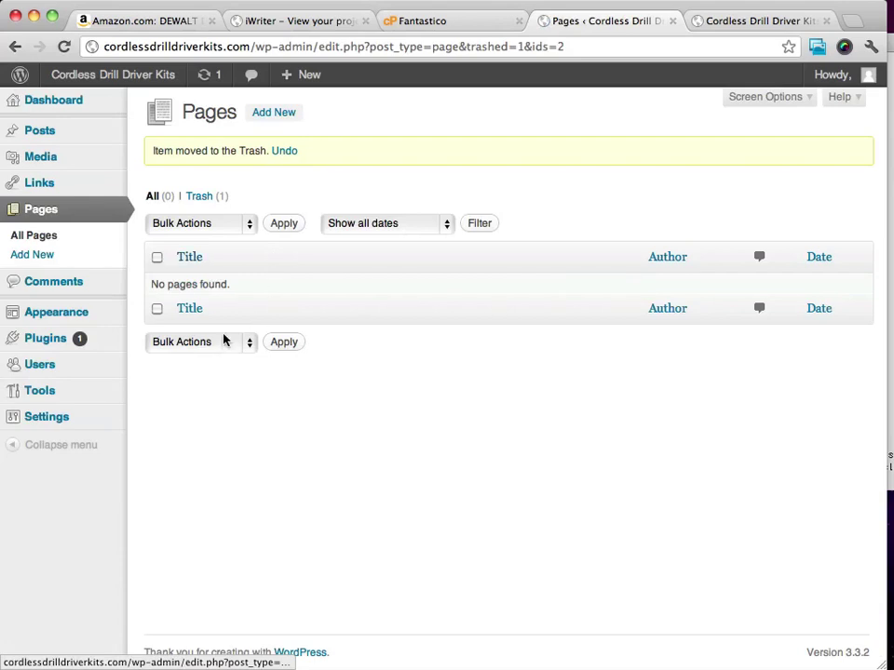
Step: Trash the Hello world! post and view the live front page showing Nothing Found
left_click(40, 132)
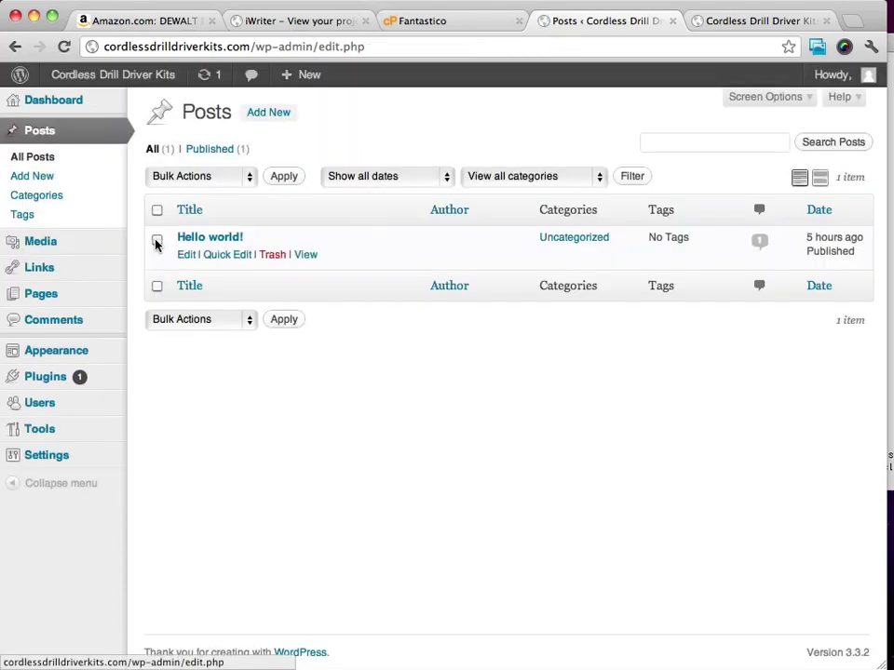
left_click(279, 257)
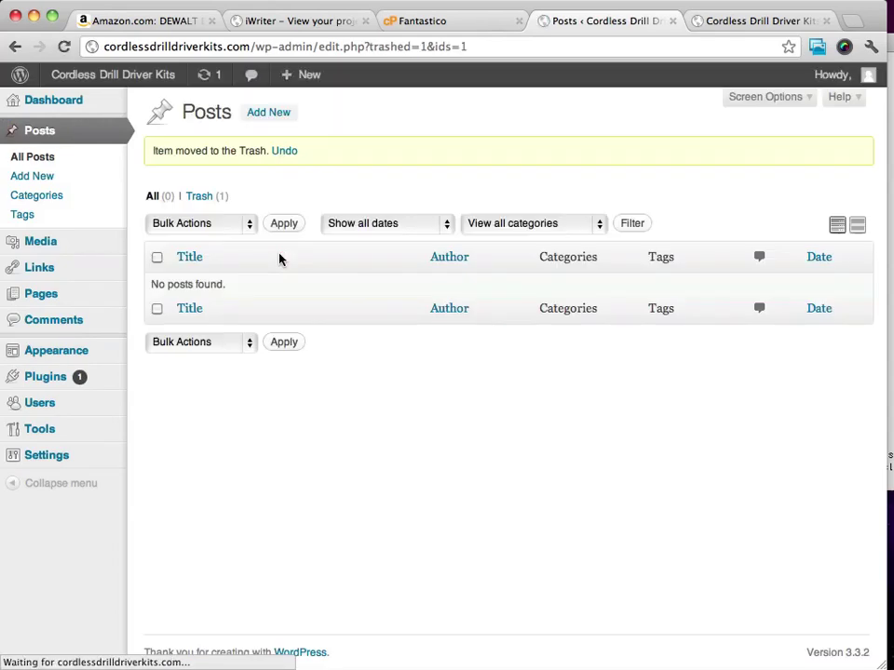
left_click(743, 22)
left_click(64, 45)
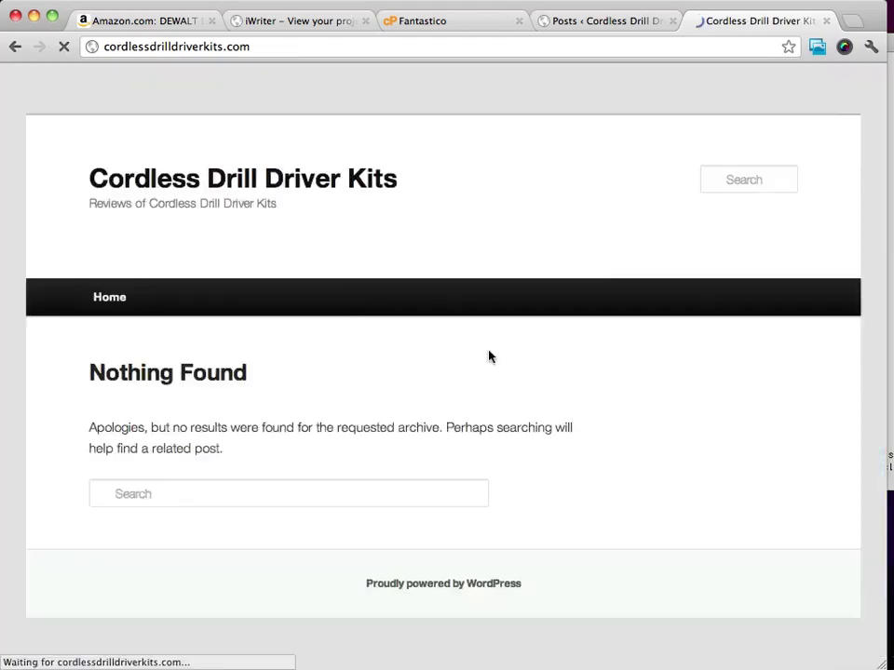
scroll(620, 394, "up", 2)
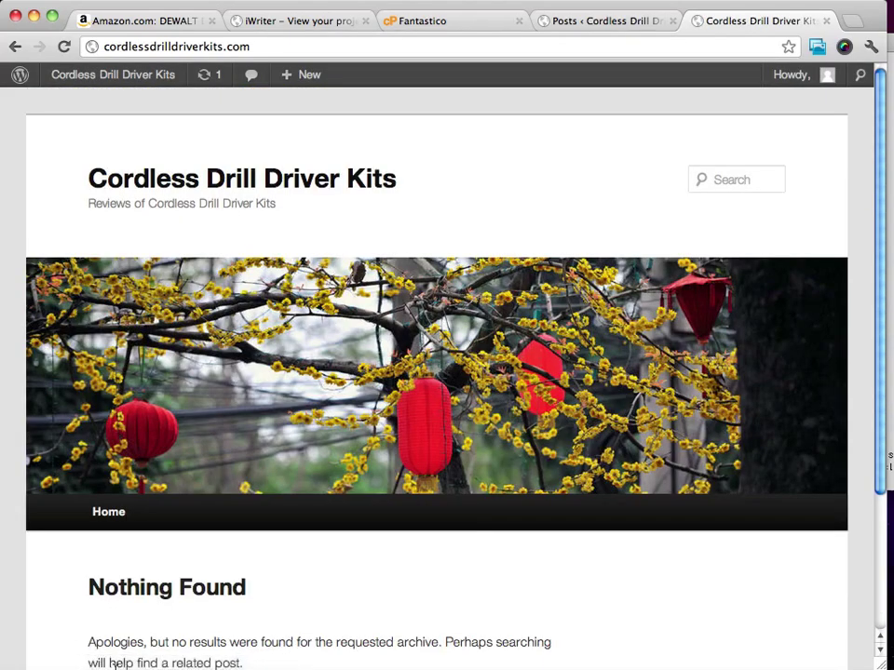
left_click(112, 515)
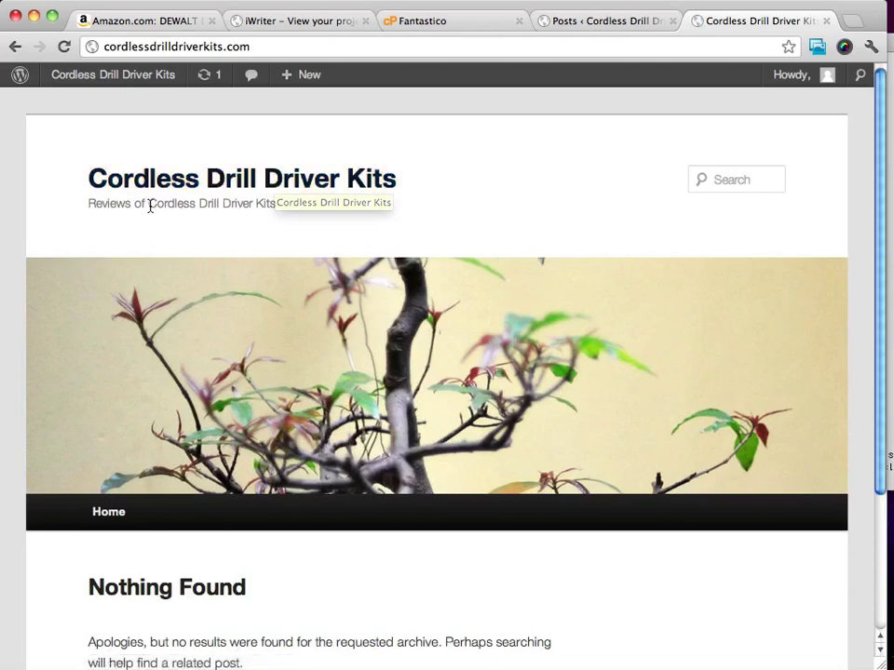
scroll(475, 212, "down", 3)
scroll(449, 210, "up", 3)
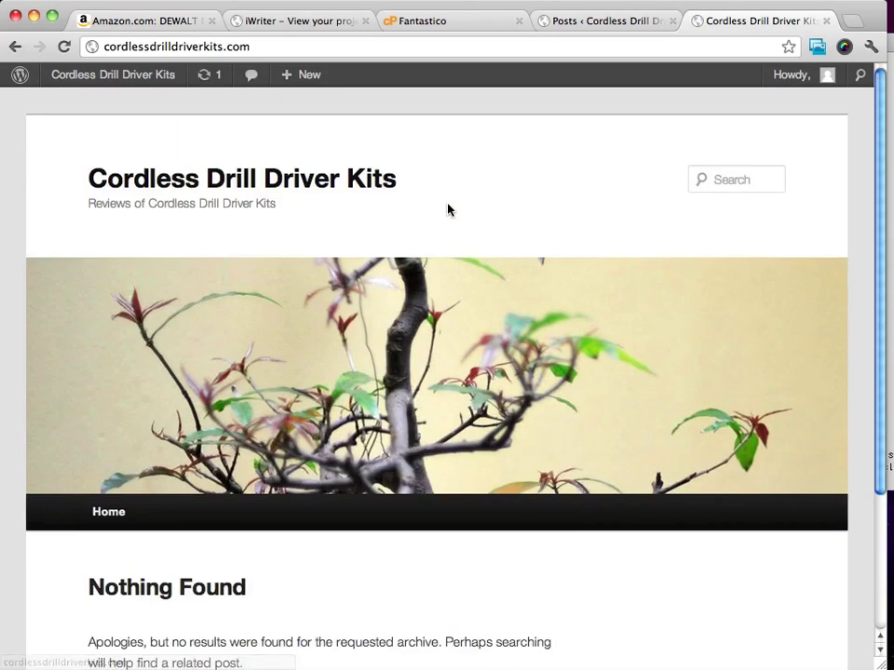
left_click(110, 513)
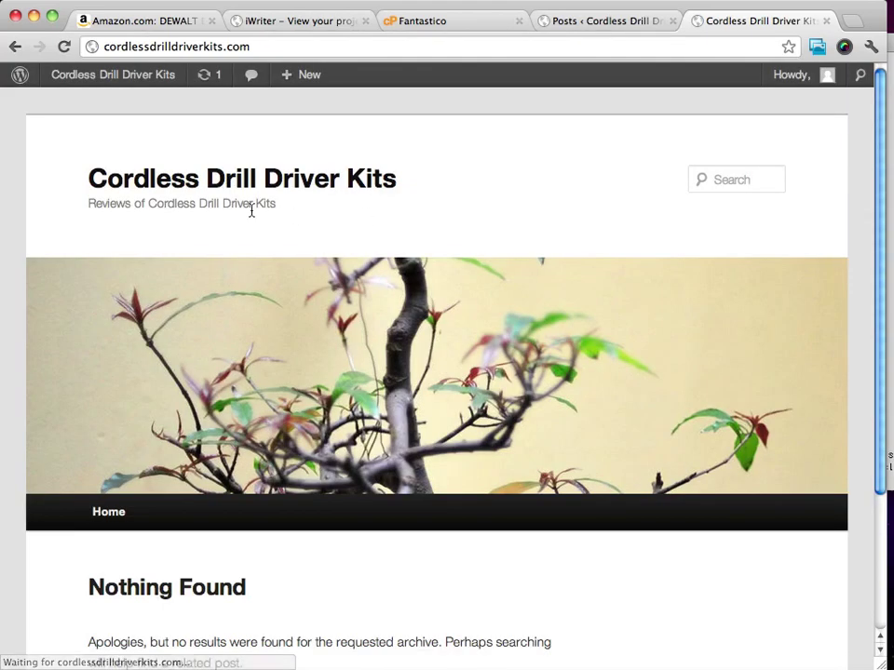